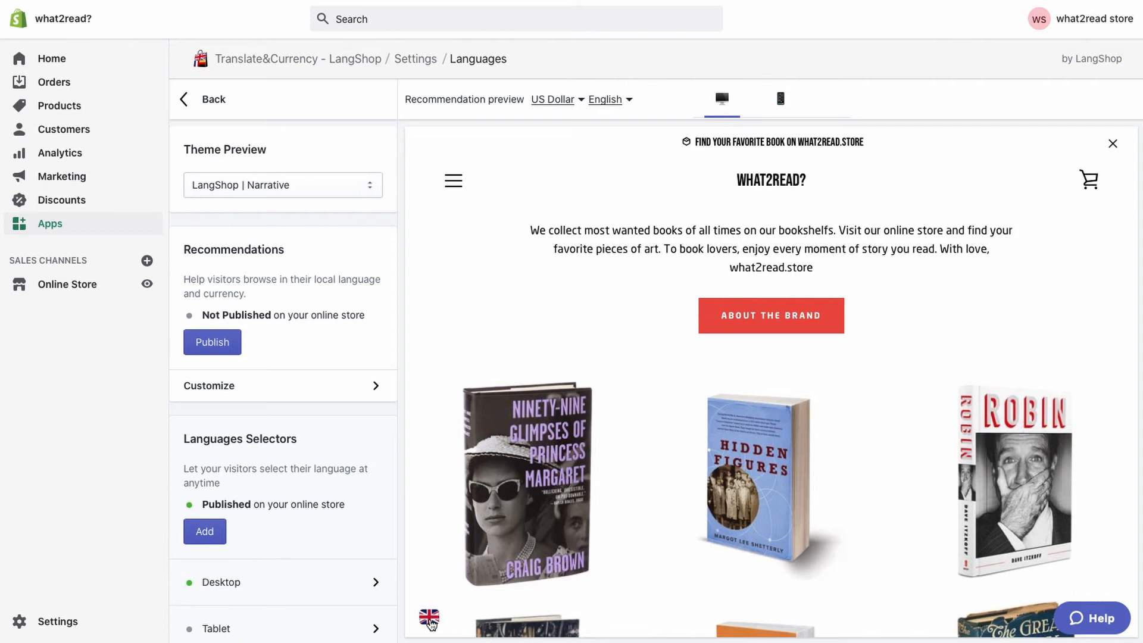
Set the desktop language selector's position to Relative and save the change.
scroll(335, 355, down, 3)
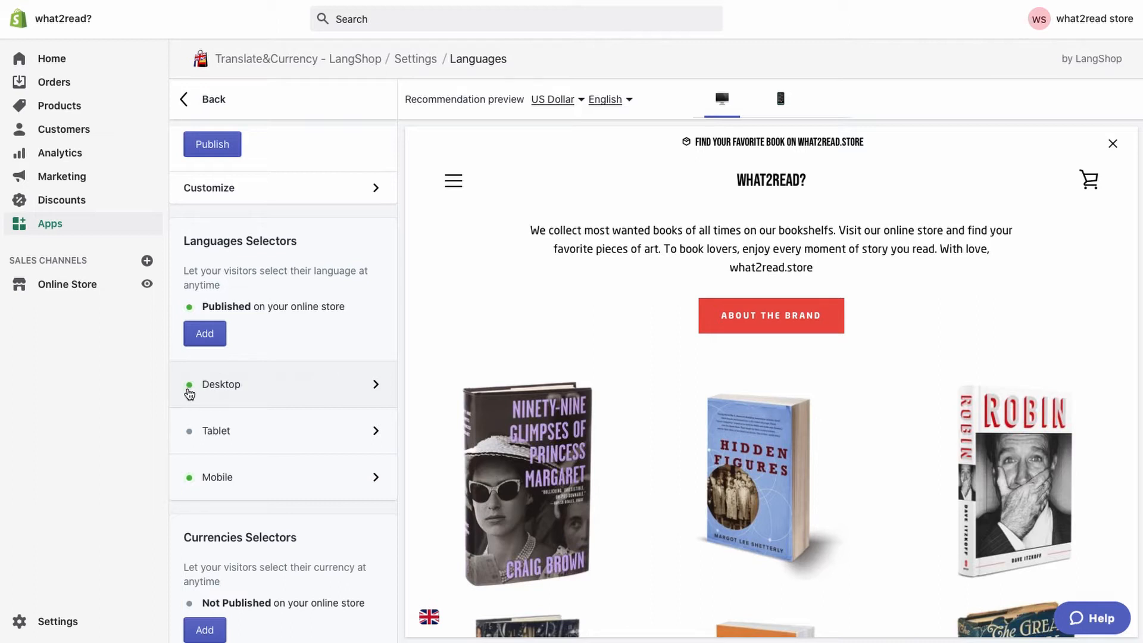
click(221, 395)
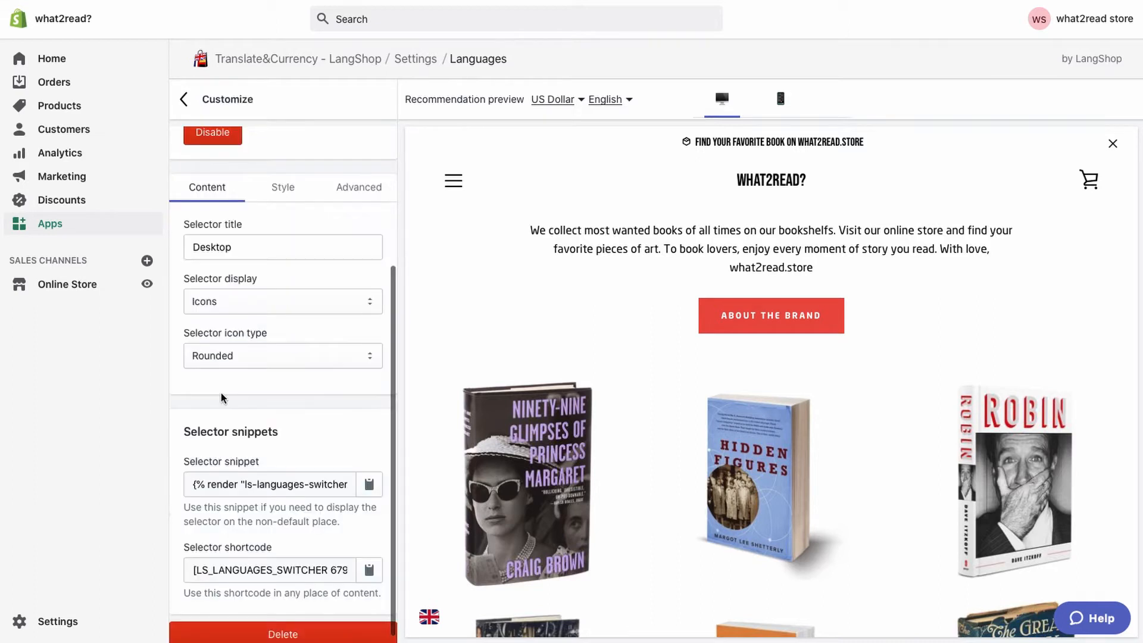
click(364, 200)
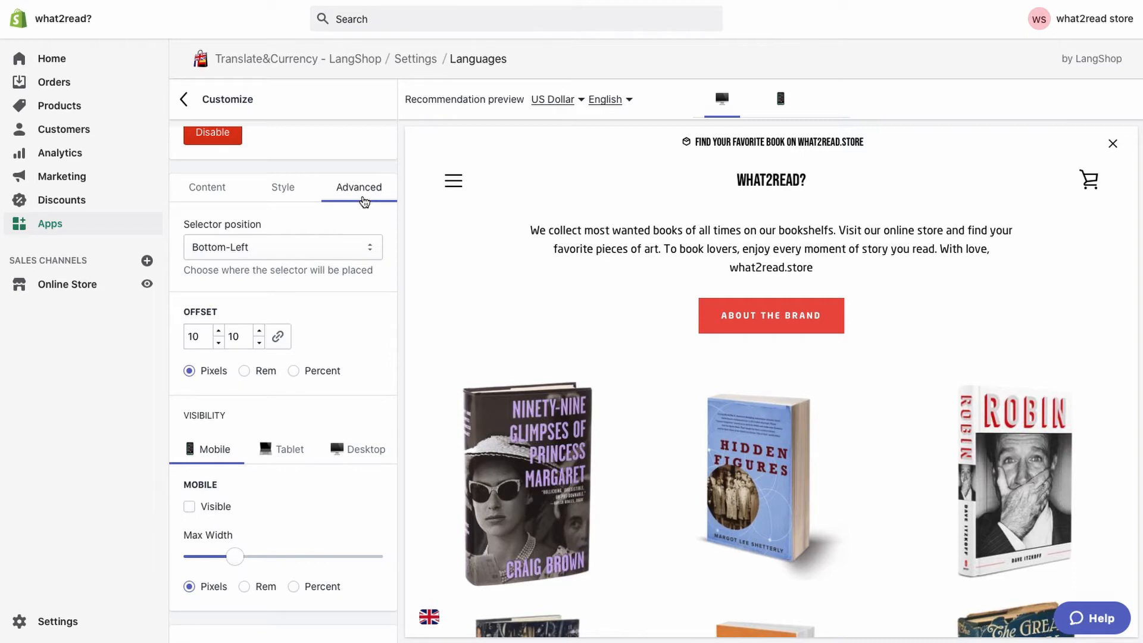
click(347, 255)
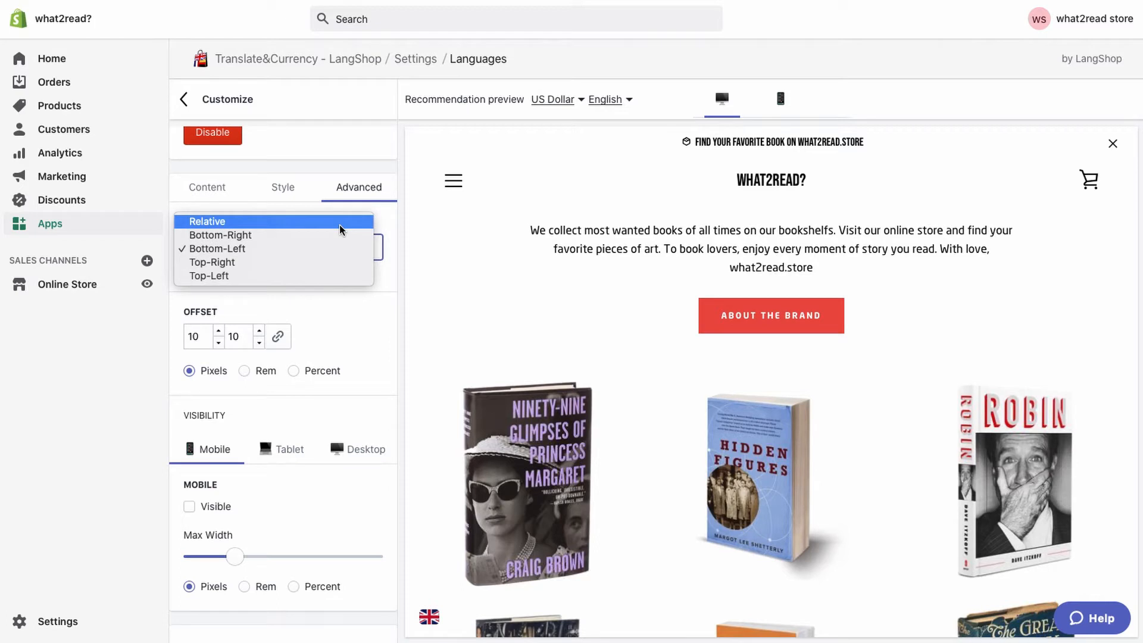
click(341, 225)
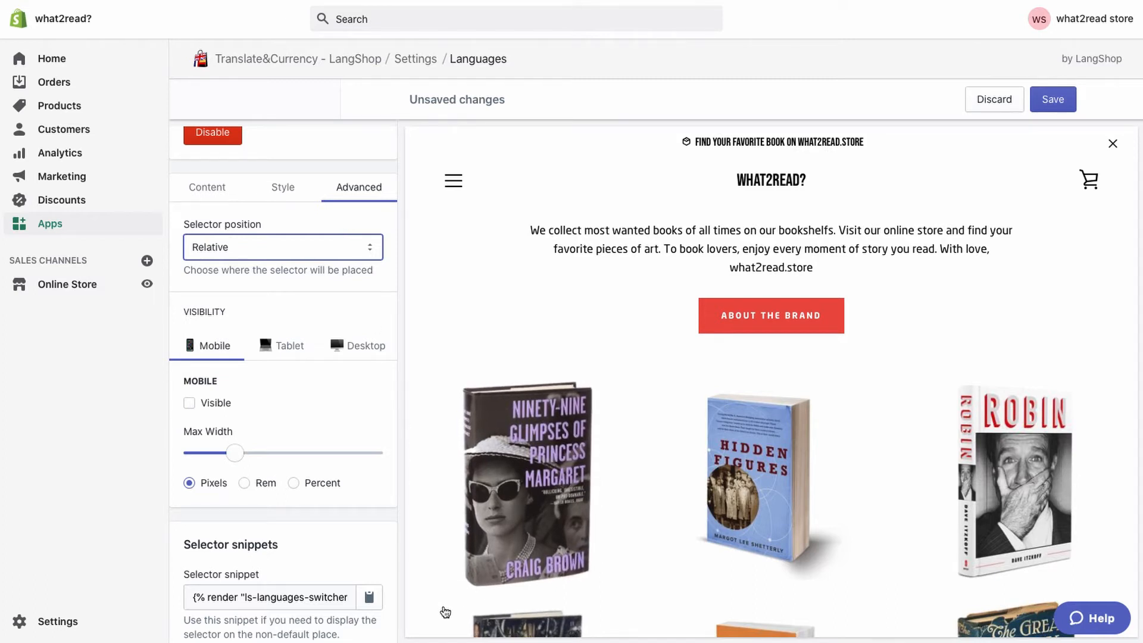
click(1055, 109)
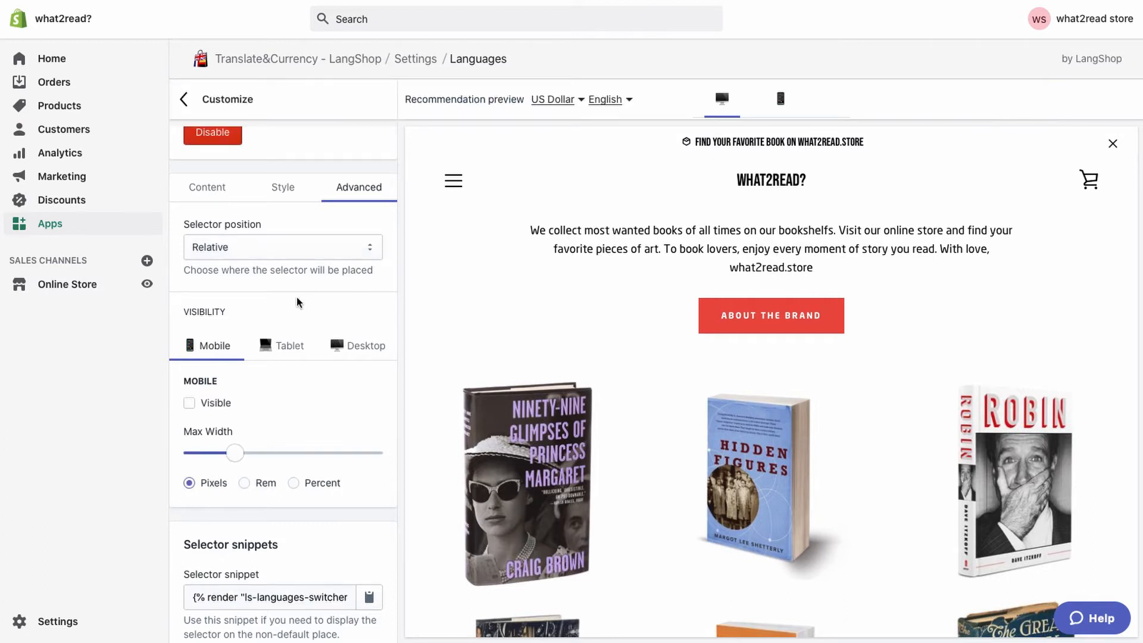
Copy the desktop language selector's render snippet from the Selector snippets section.
scroll(242, 289, down, 1)
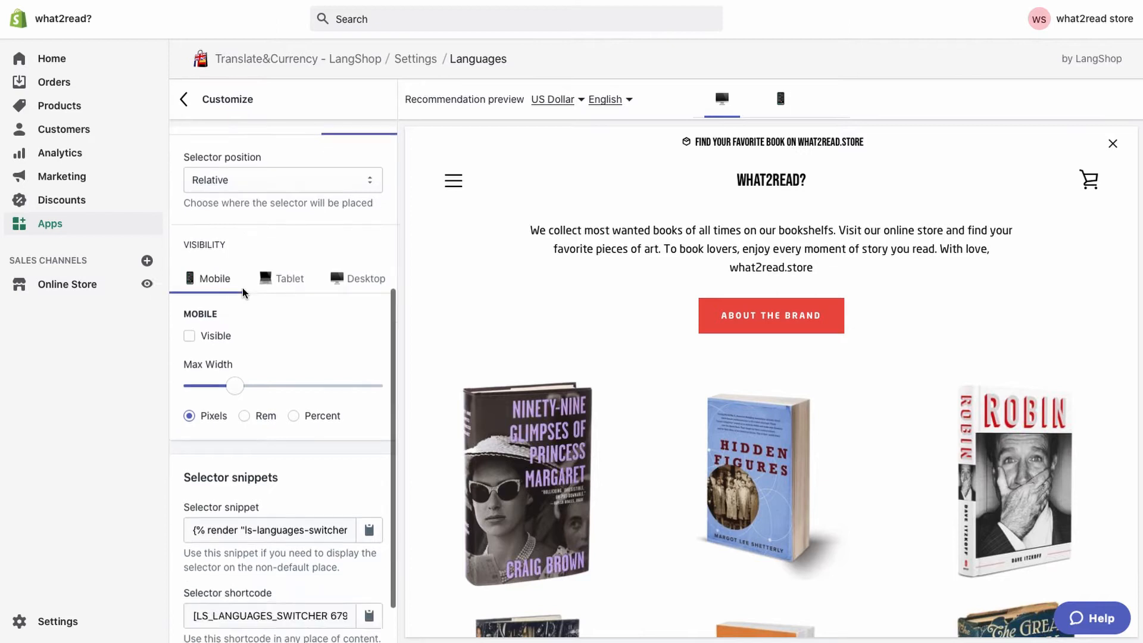
scroll(242, 288, down, 1)
drag(183, 421, 287, 421)
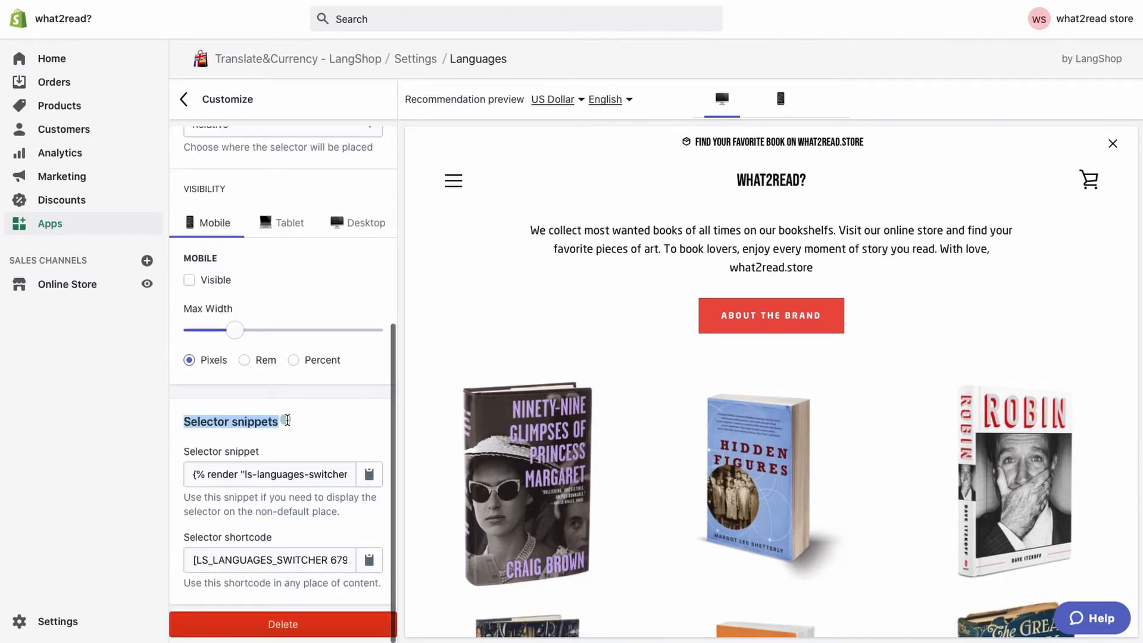
drag(184, 453, 265, 454)
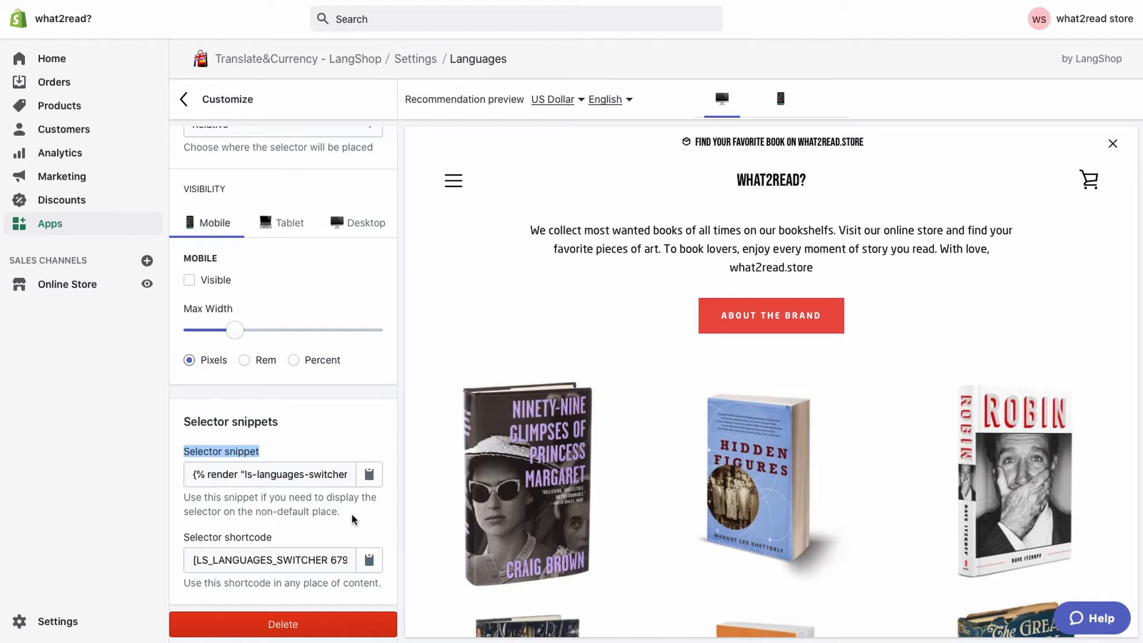
click(193, 478)
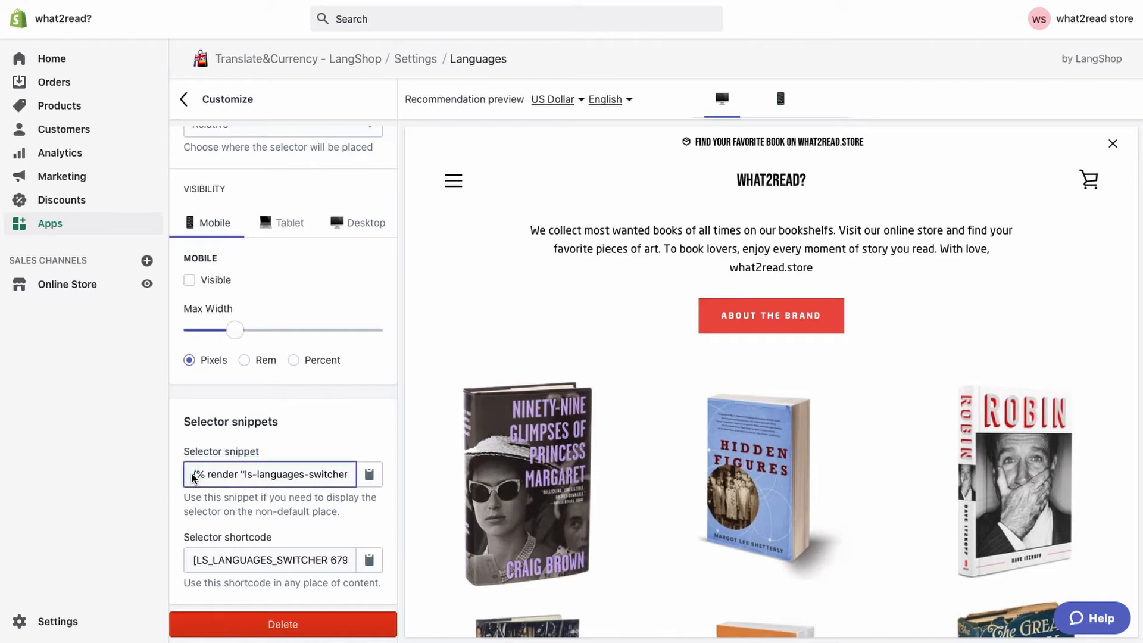
drag(194, 478, 353, 475)
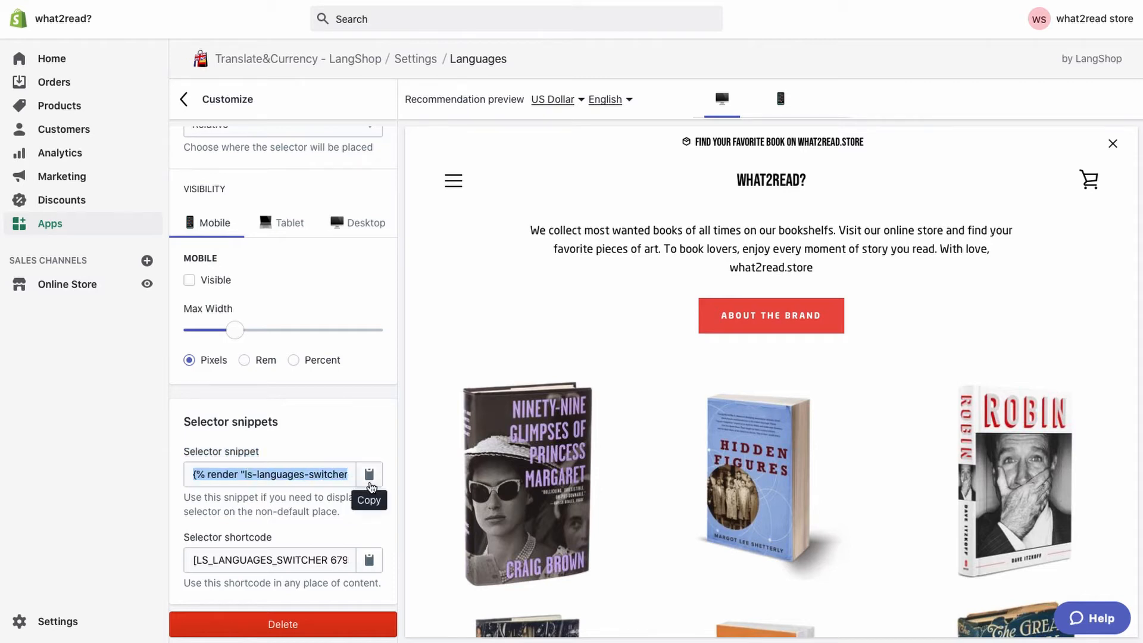
click(370, 482)
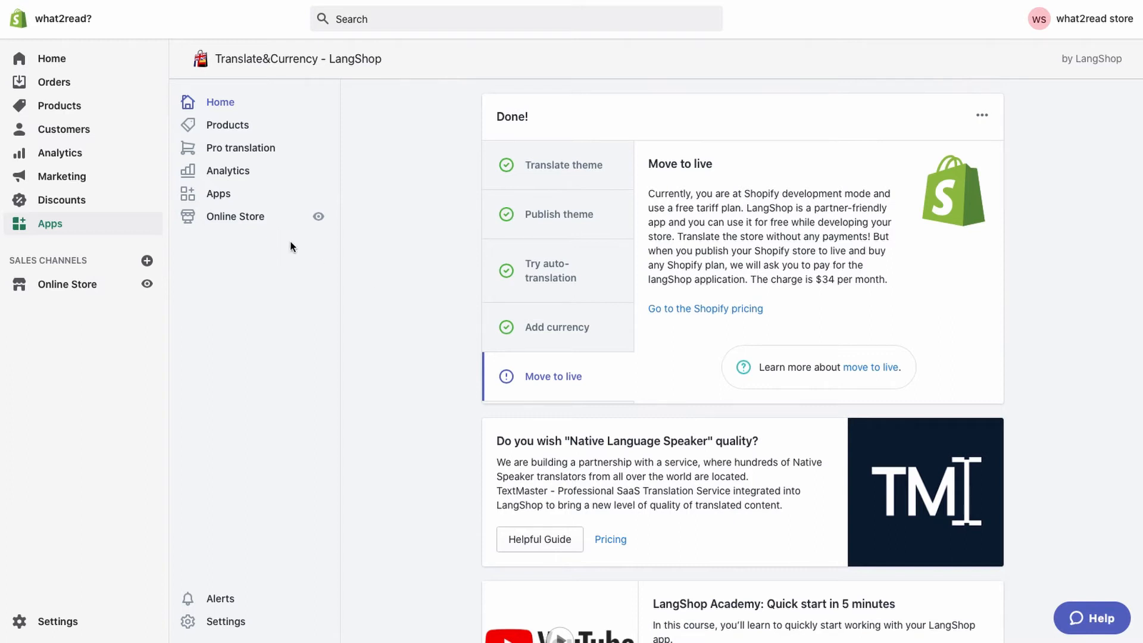
Open the code editor for the current theme, LangShop | Narrative, from LangShop's theme list.
click(243, 222)
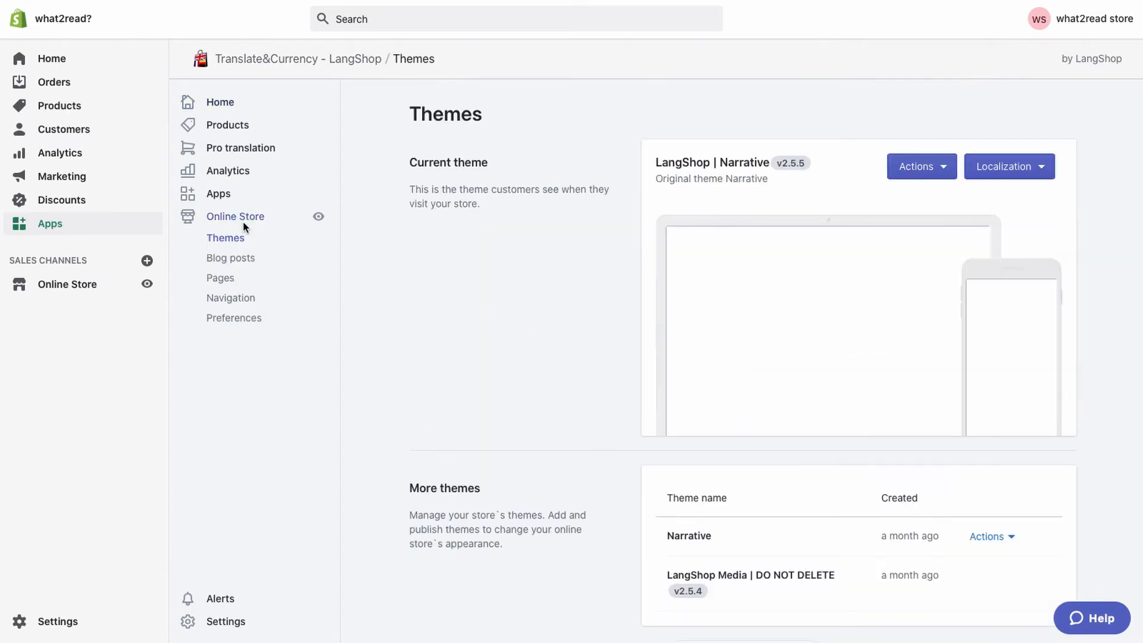
drag(649, 162, 773, 165)
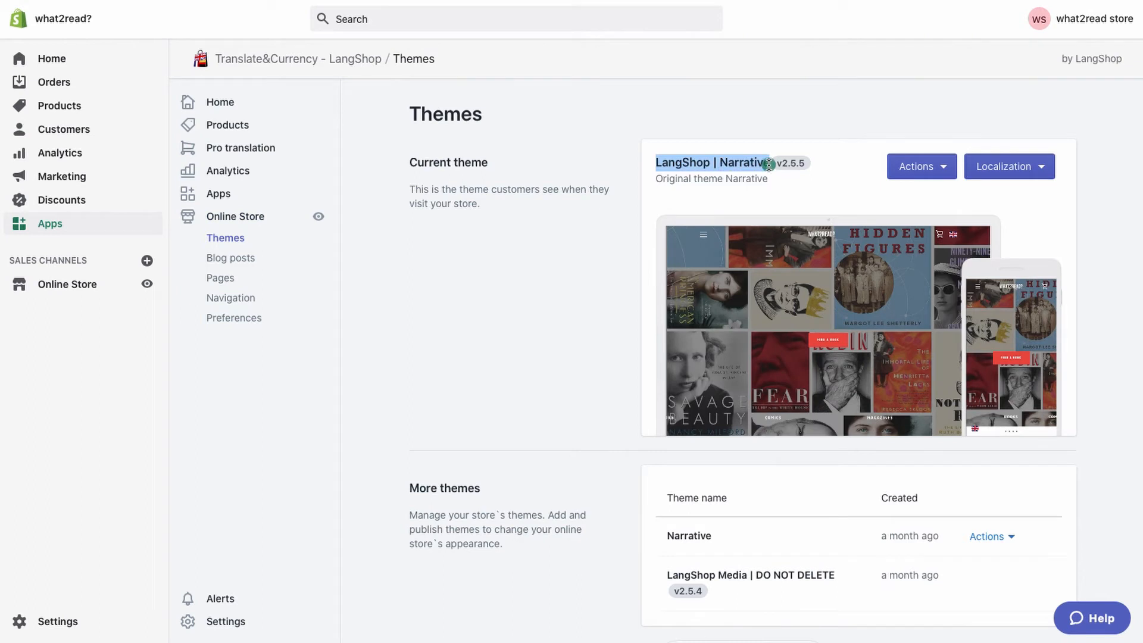
click(935, 174)
click(920, 268)
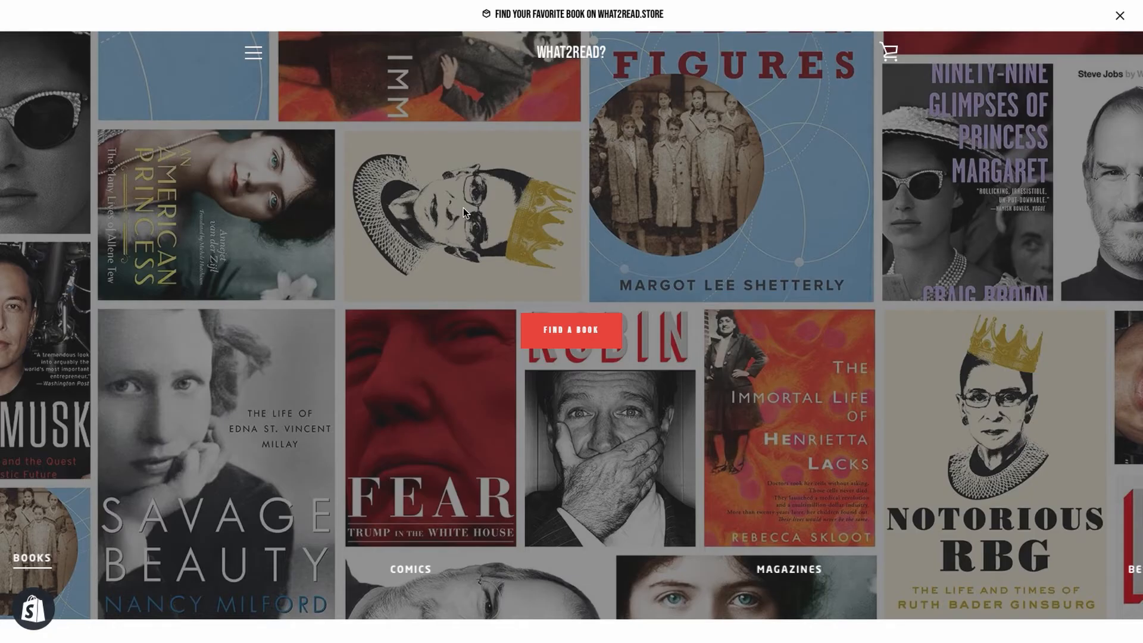
Inspect the page element of the cart icon in the storefront header.
right_click(889, 57)
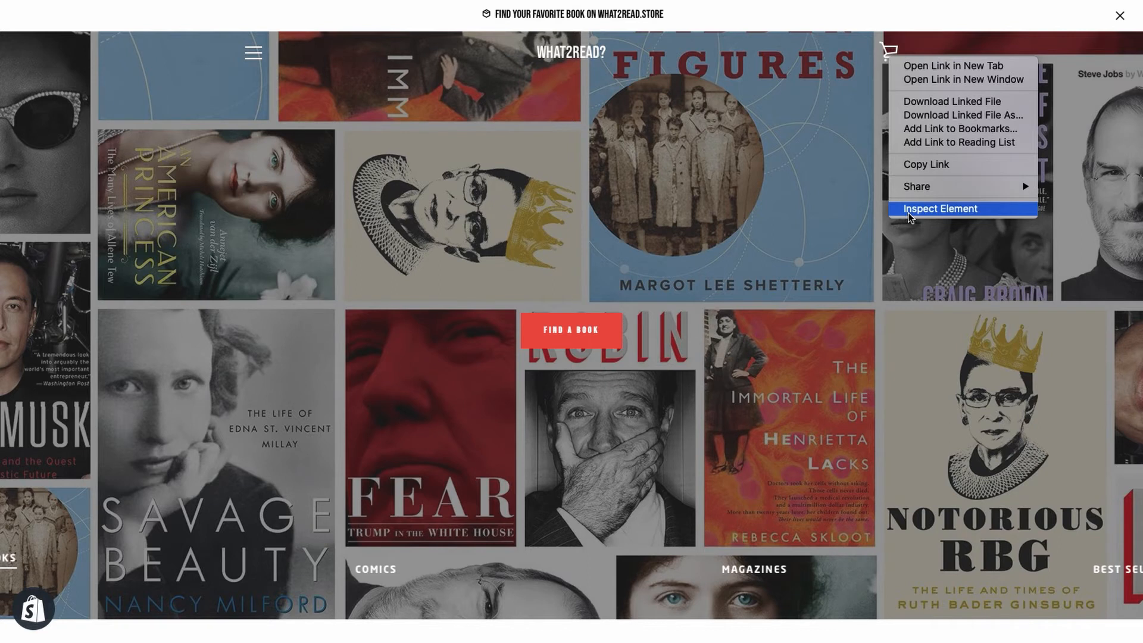
click(940, 209)
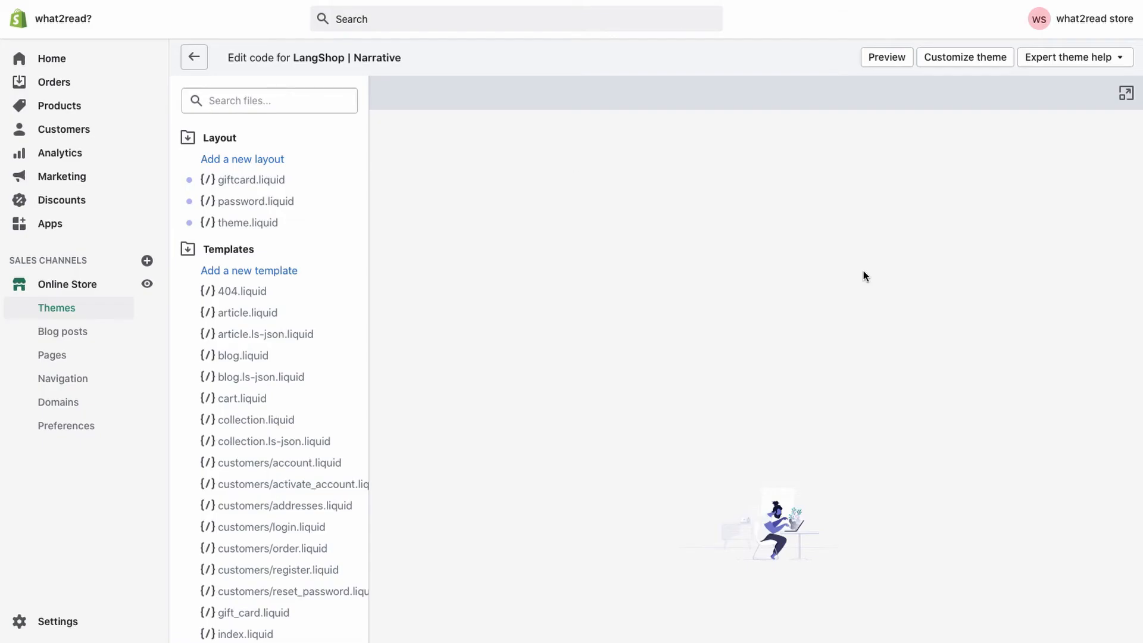
Search the theme files for "header" and open the header.liquid section file.
click(294, 106)
text(header)
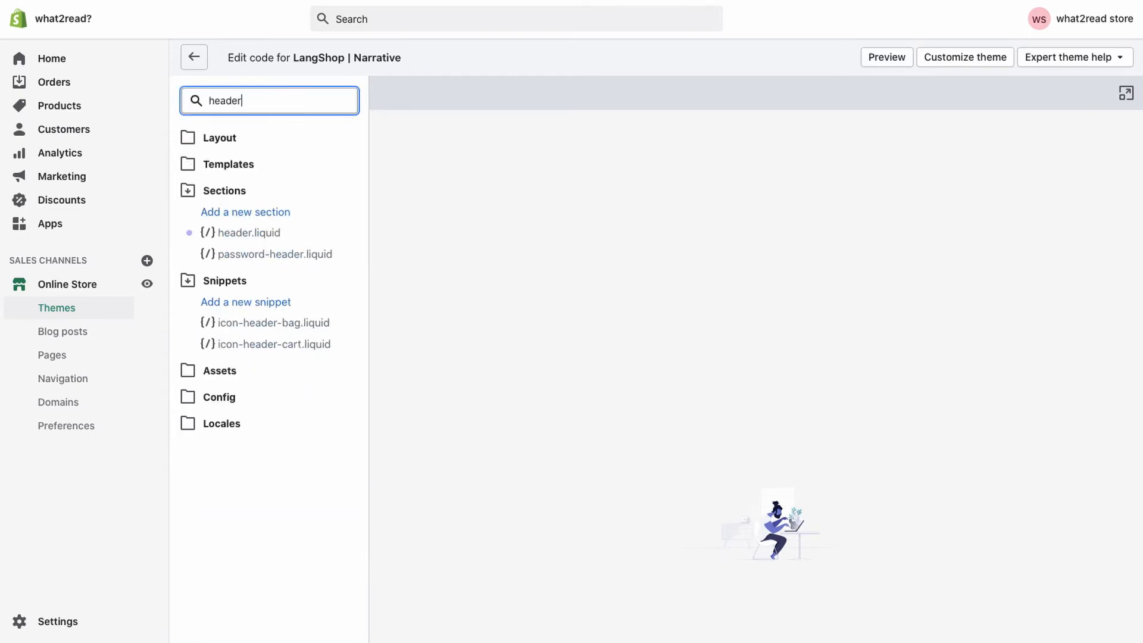
click(277, 239)
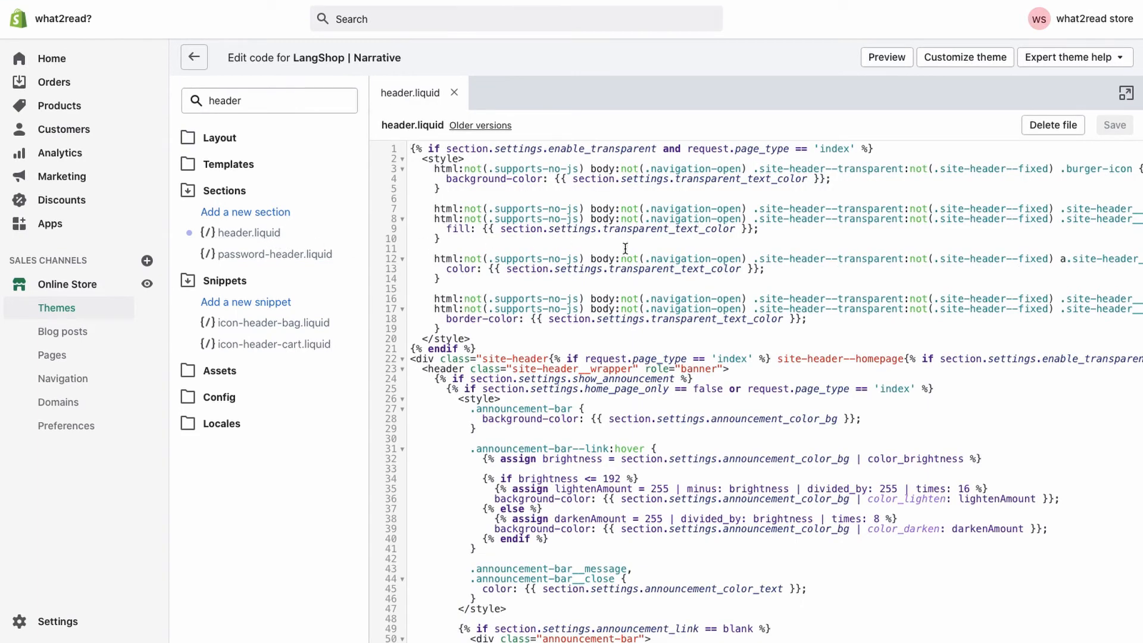
Search header.liquid for "cart" and locate the link block that builds the header's cart icon.
key(ctrl+f)
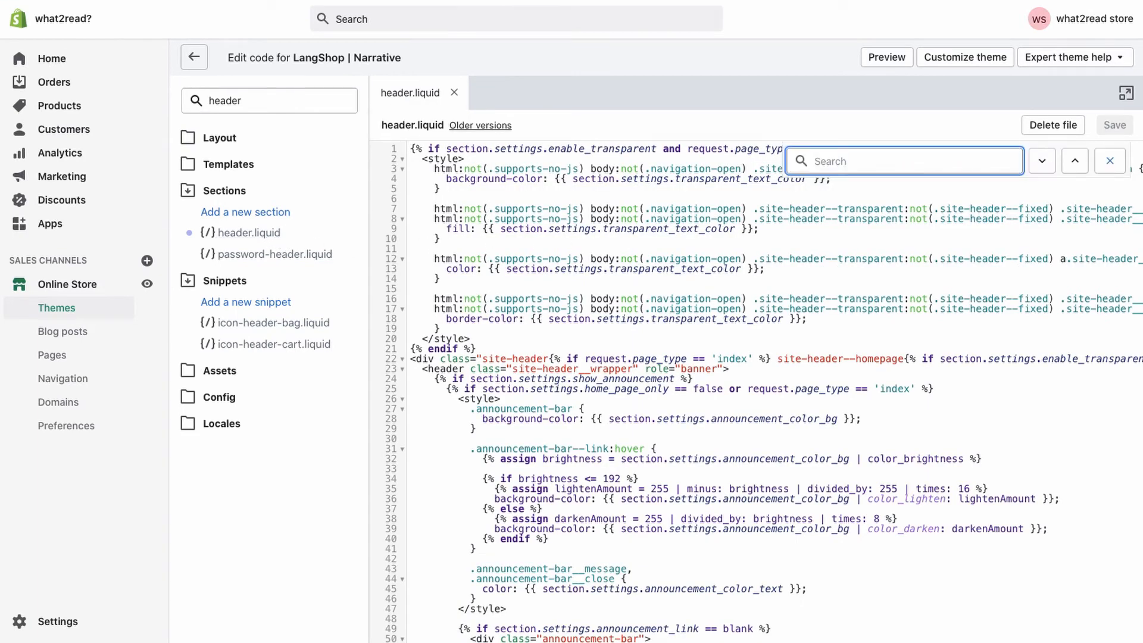
text(cart)
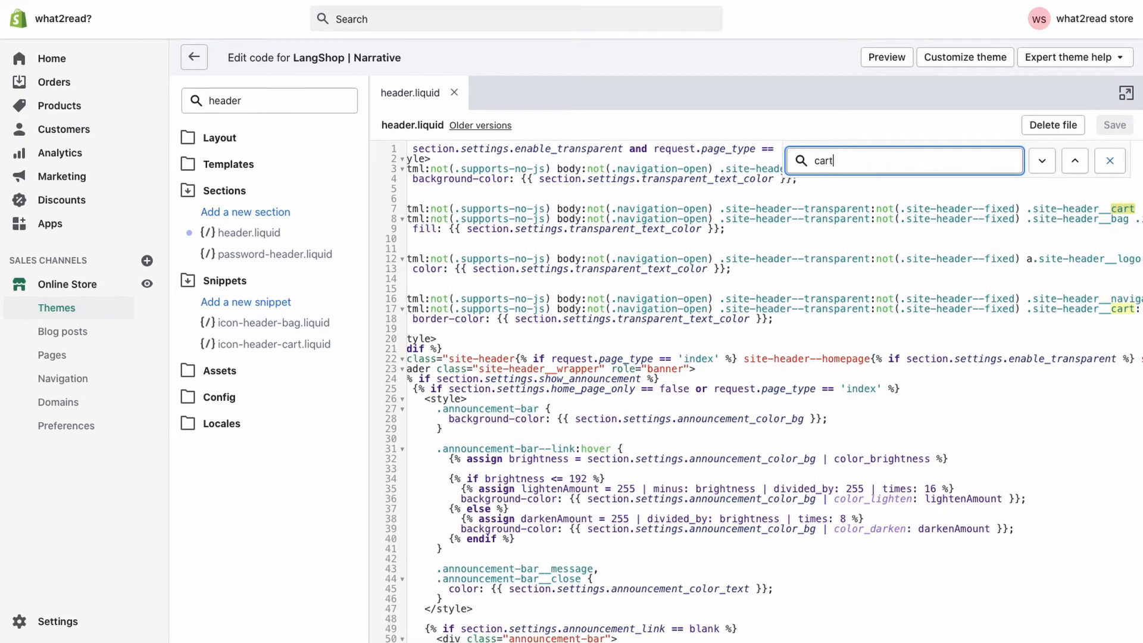
key(Return)
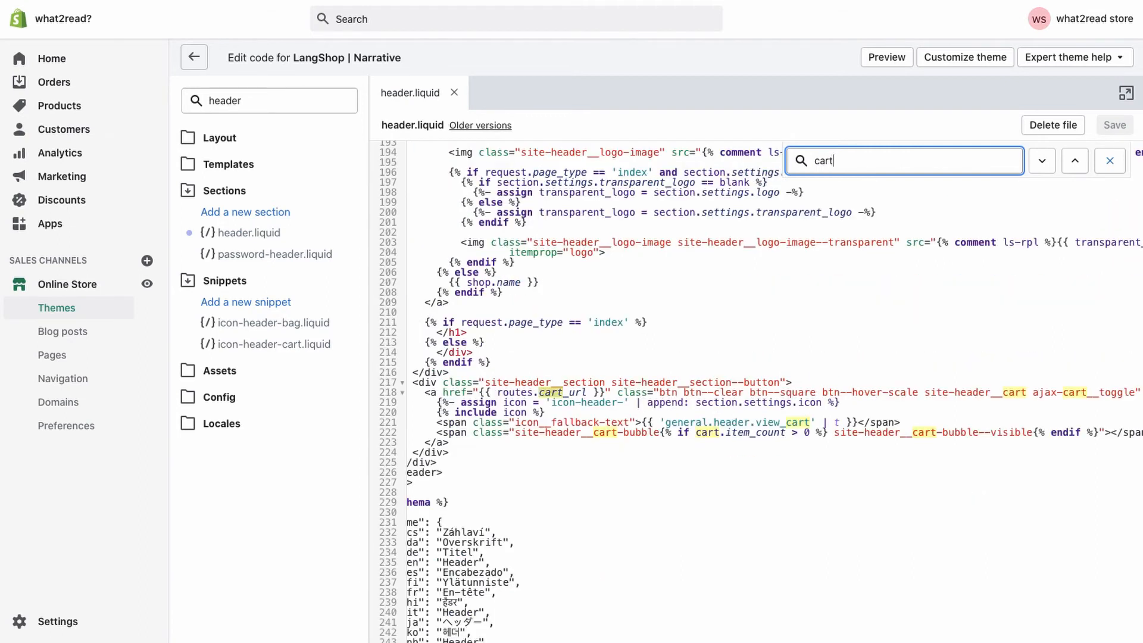
click(436, 394)
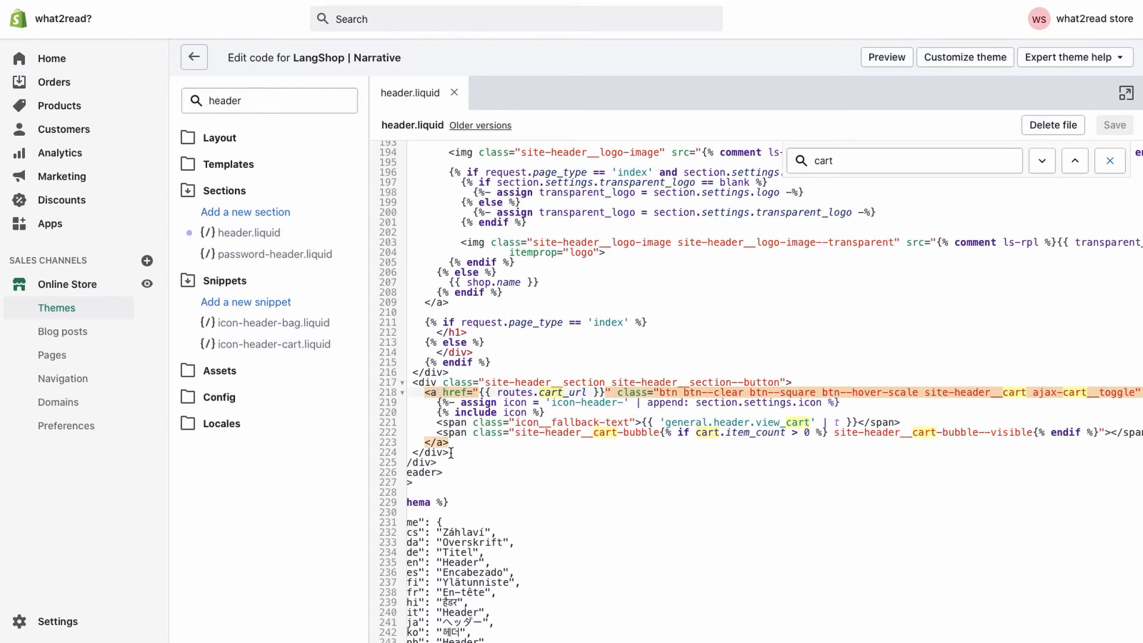
Paste the ls-languages-switcher render snippet after the closing div of the cart button section and save header.liquid.
click(451, 454)
key(ctrl+v)
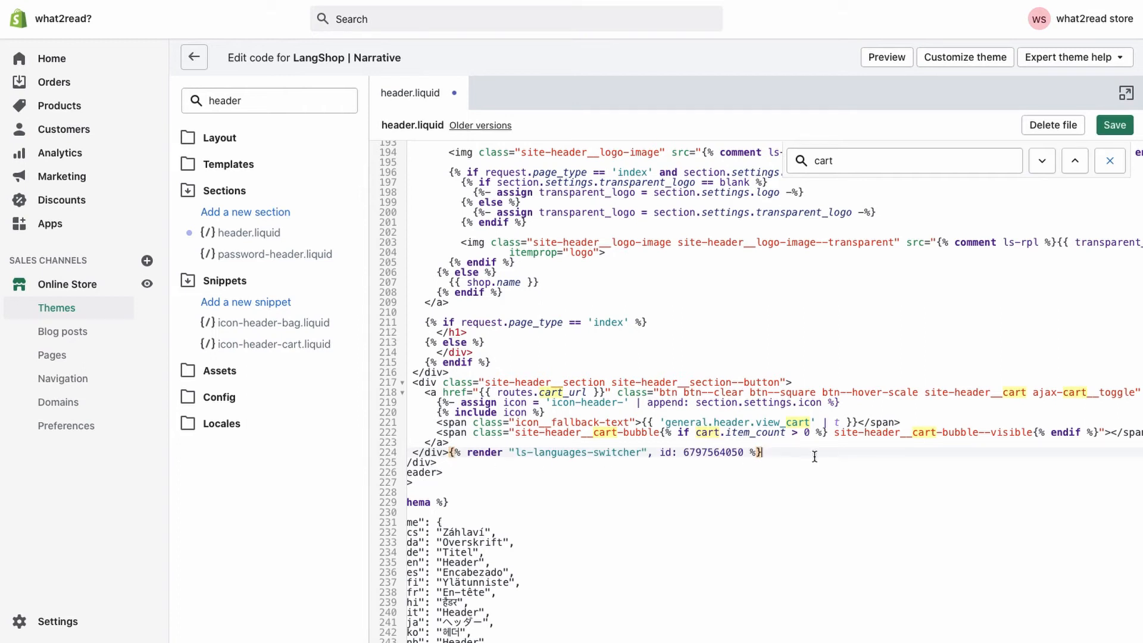
key(ctrl+s)
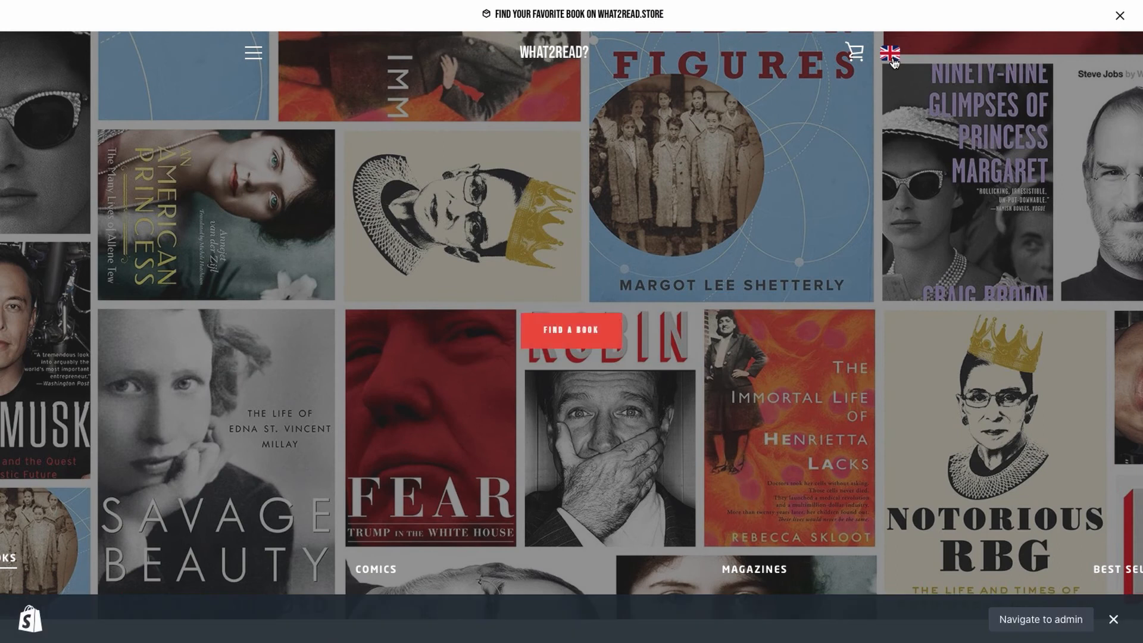
Test the header's language selector by switching the storefront to French, Italian and German.
click(893, 66)
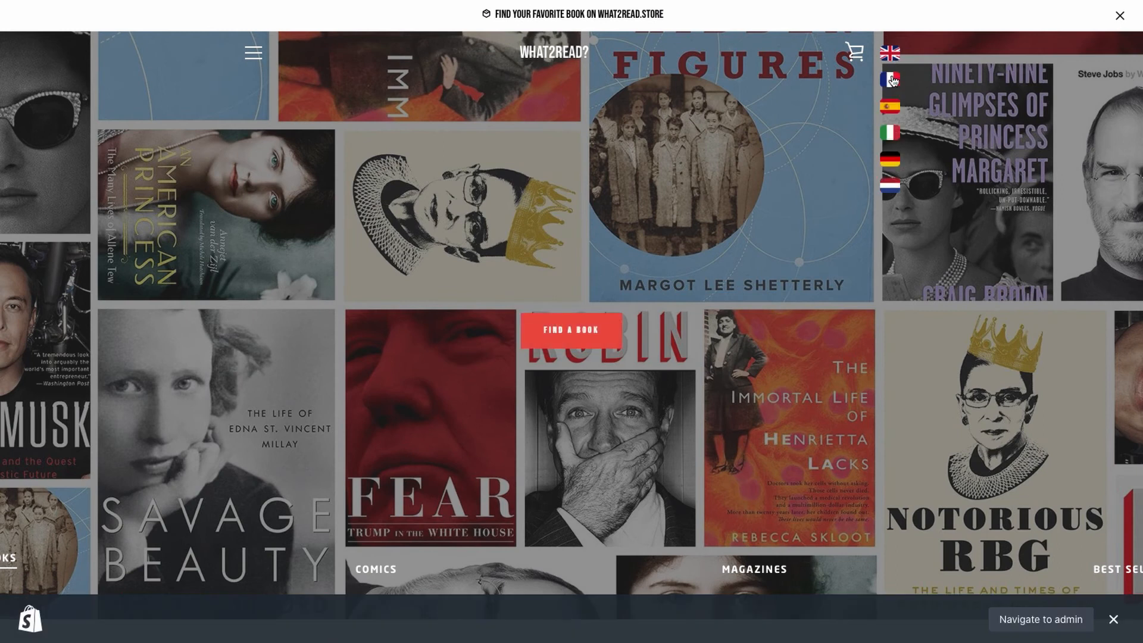
click(891, 79)
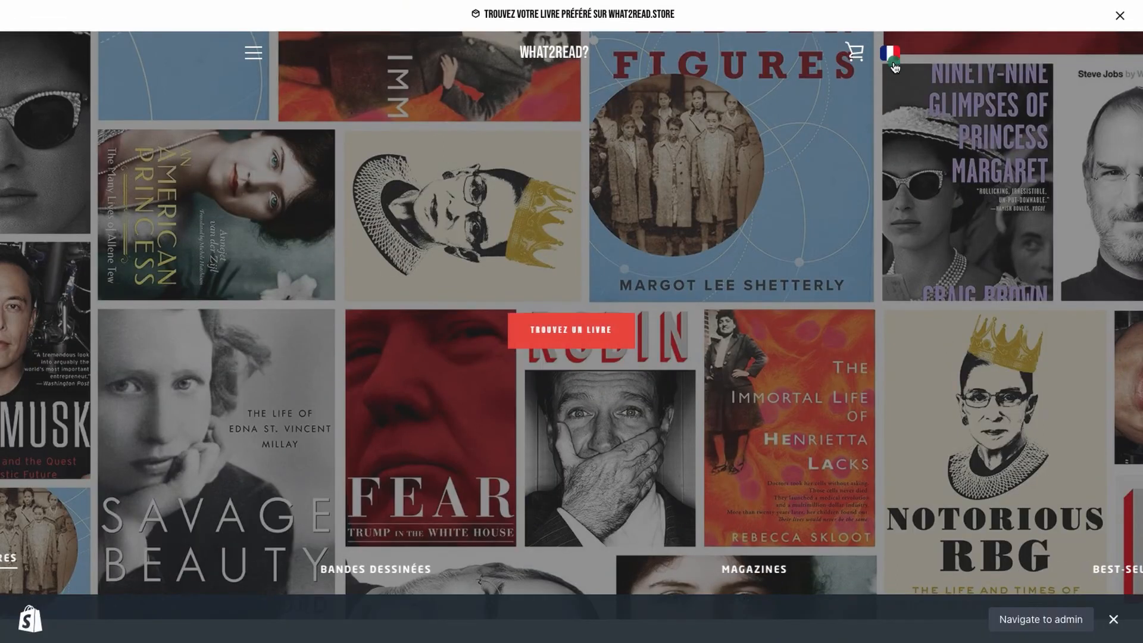
click(894, 62)
click(891, 107)
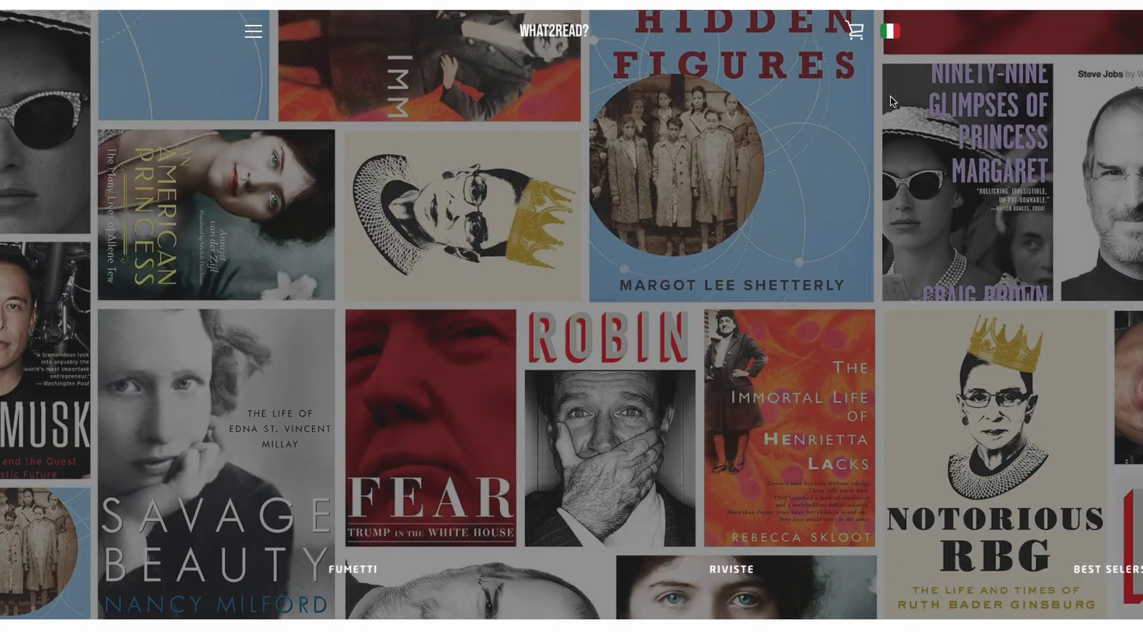
click(890, 133)
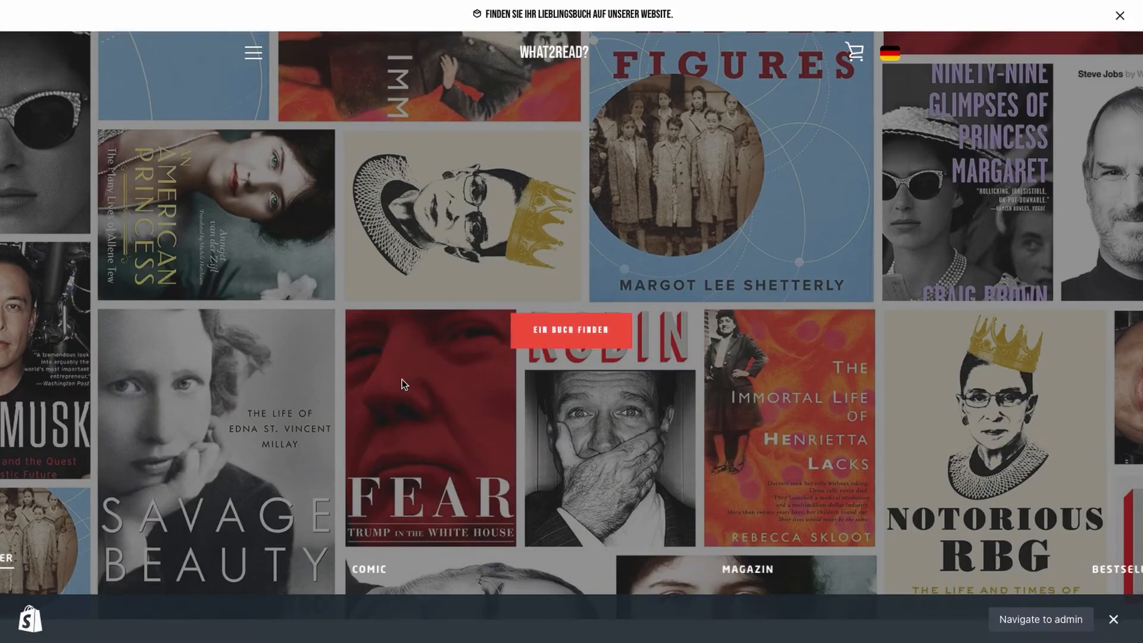
Show the comics slide on the home page and switch the storefront language to Spanish.
click(426, 566)
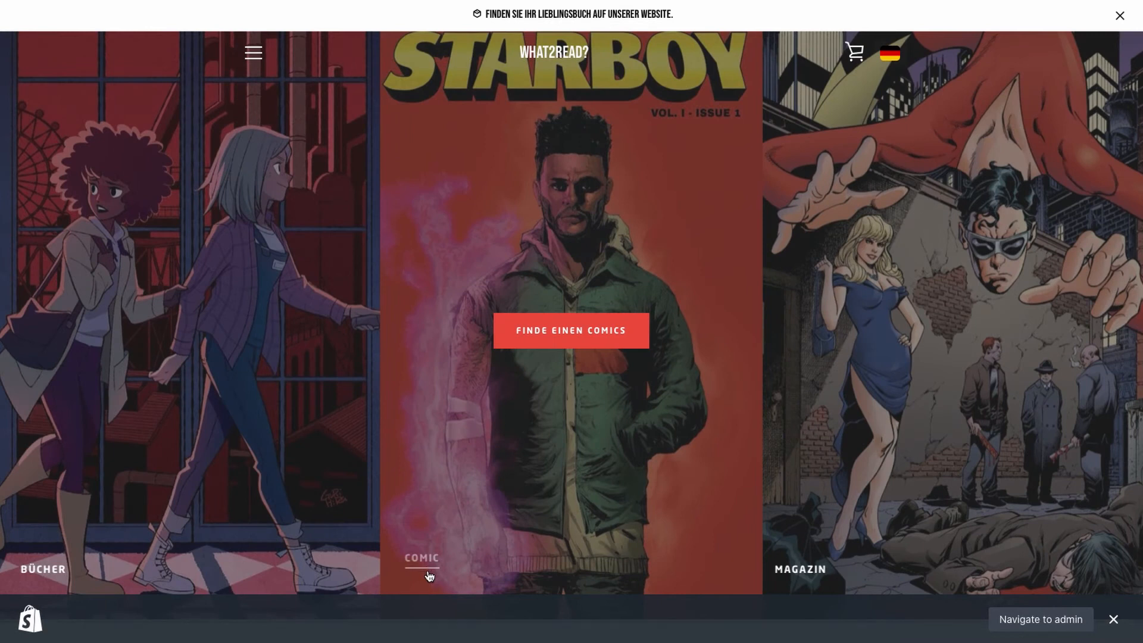
click(892, 64)
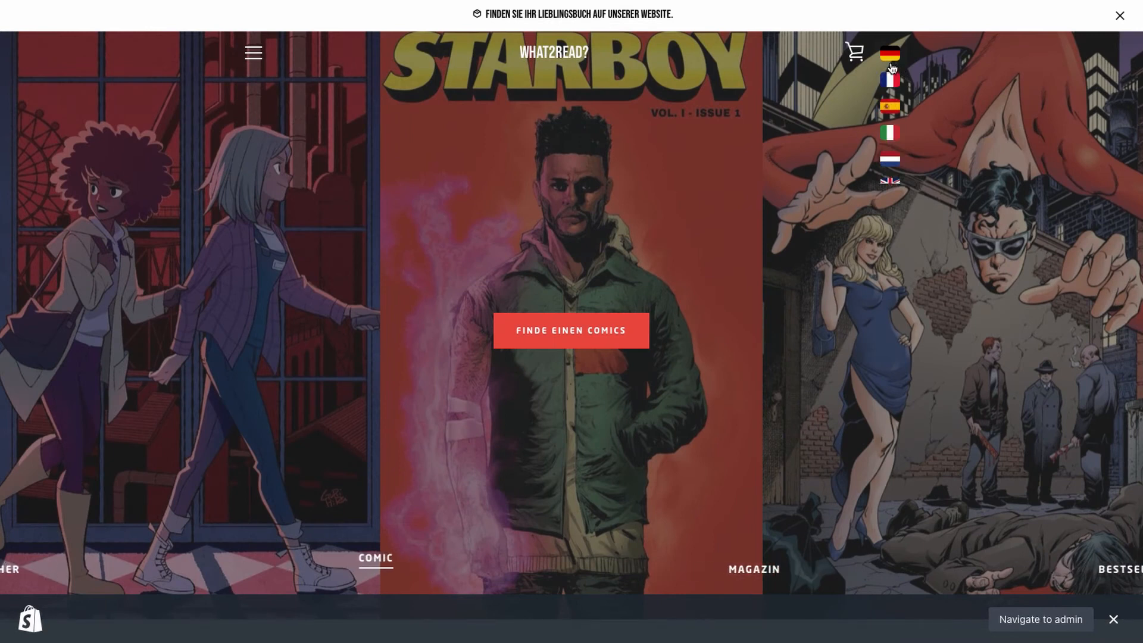
click(890, 108)
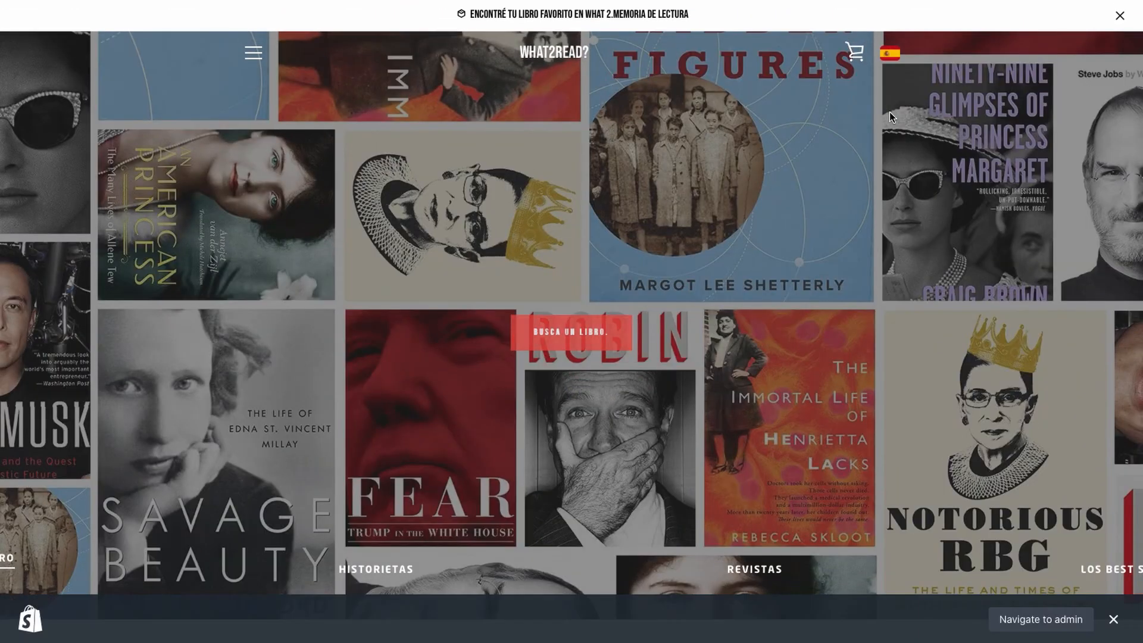
Open The Great Gatsby's product page from the home page and examine its Spanish translation.
scroll(890, 111, down, 10)
scroll(889, 112, down, 3)
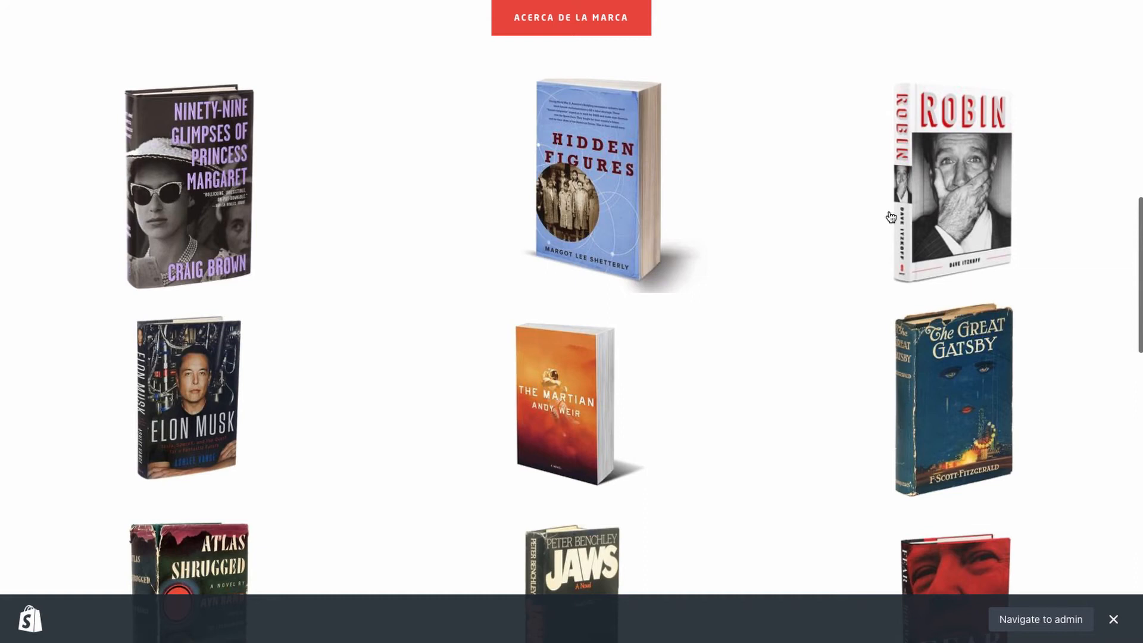
click(970, 418)
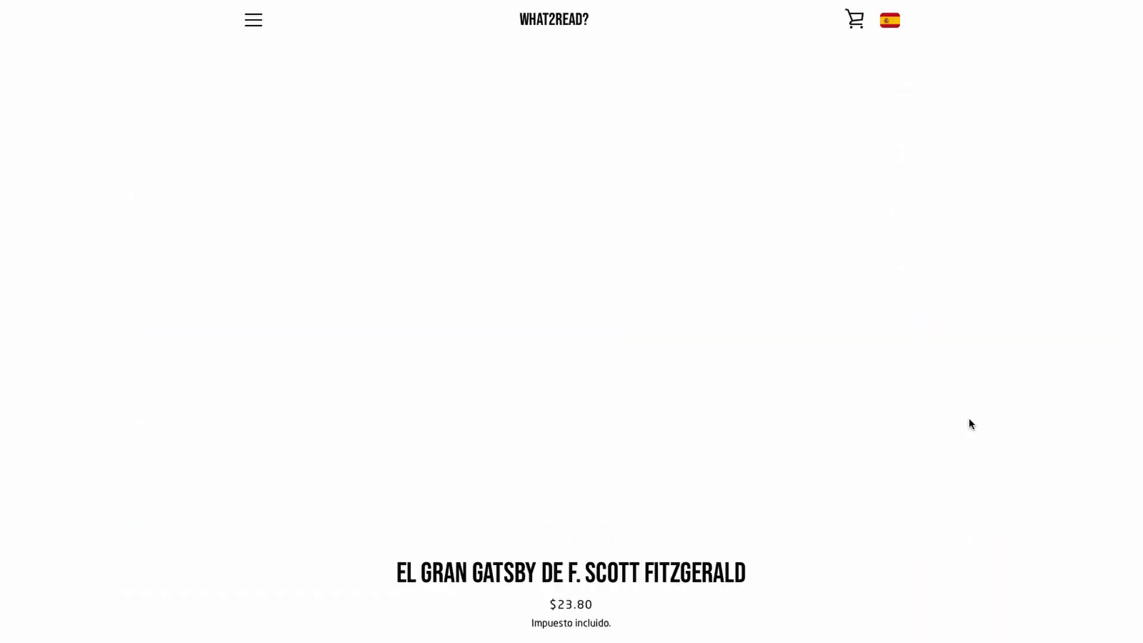
scroll(970, 419, down, 10)
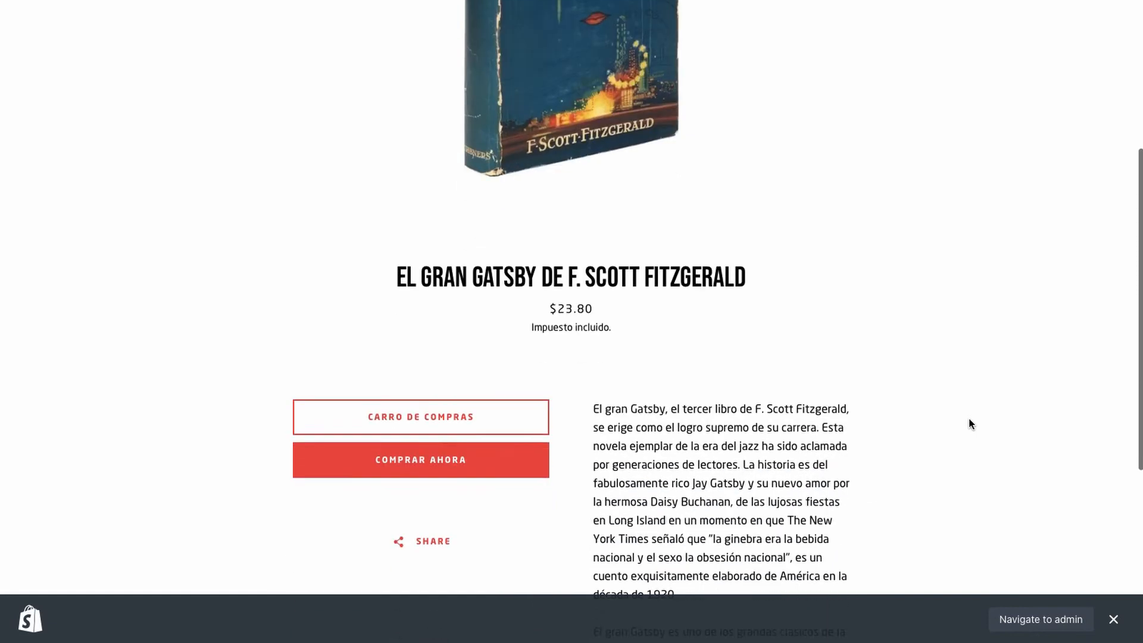
In LangShop's language selector customization, keep the selector position set to Relative and copy the selector shortcode.
scroll(969, 424, up, 10)
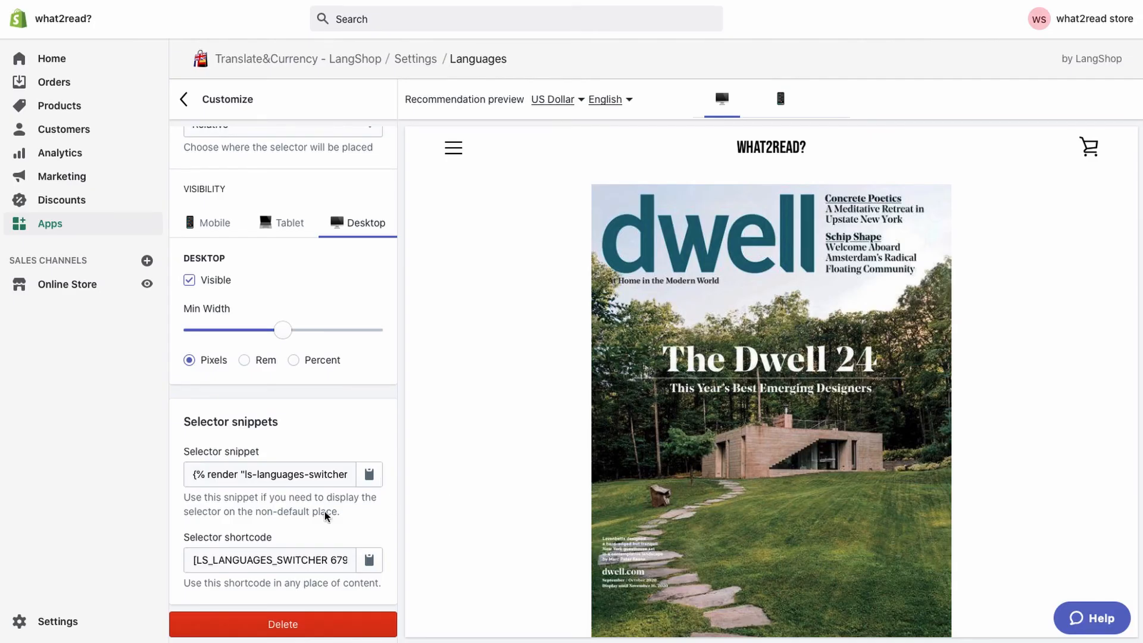
drag(184, 538, 285, 539)
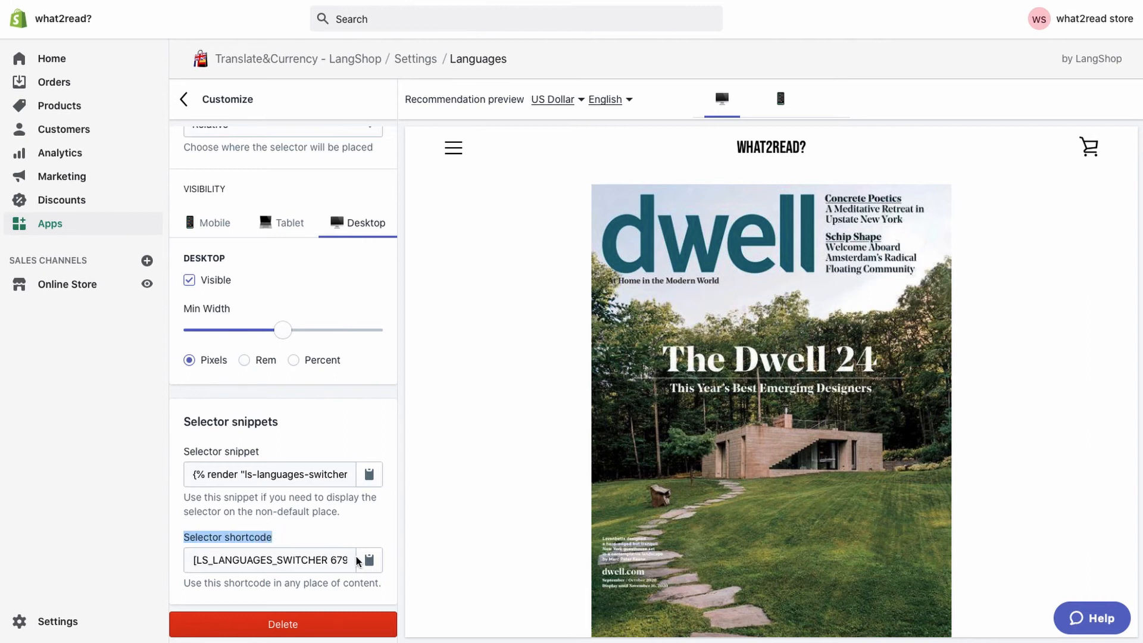
scroll(360, 358, up, 5)
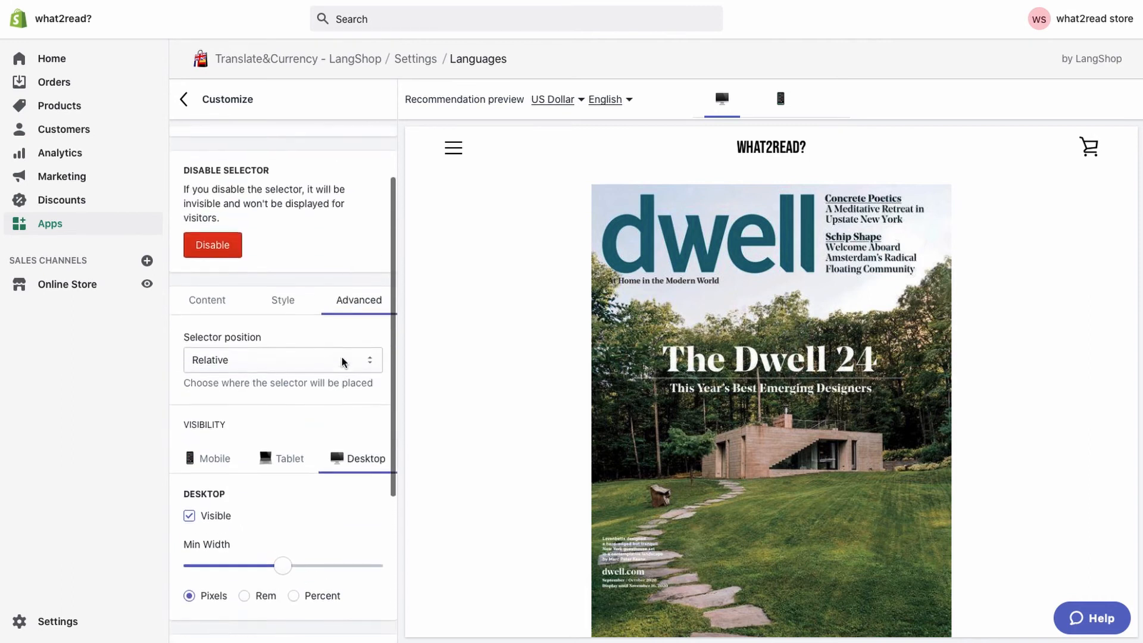
click(359, 371)
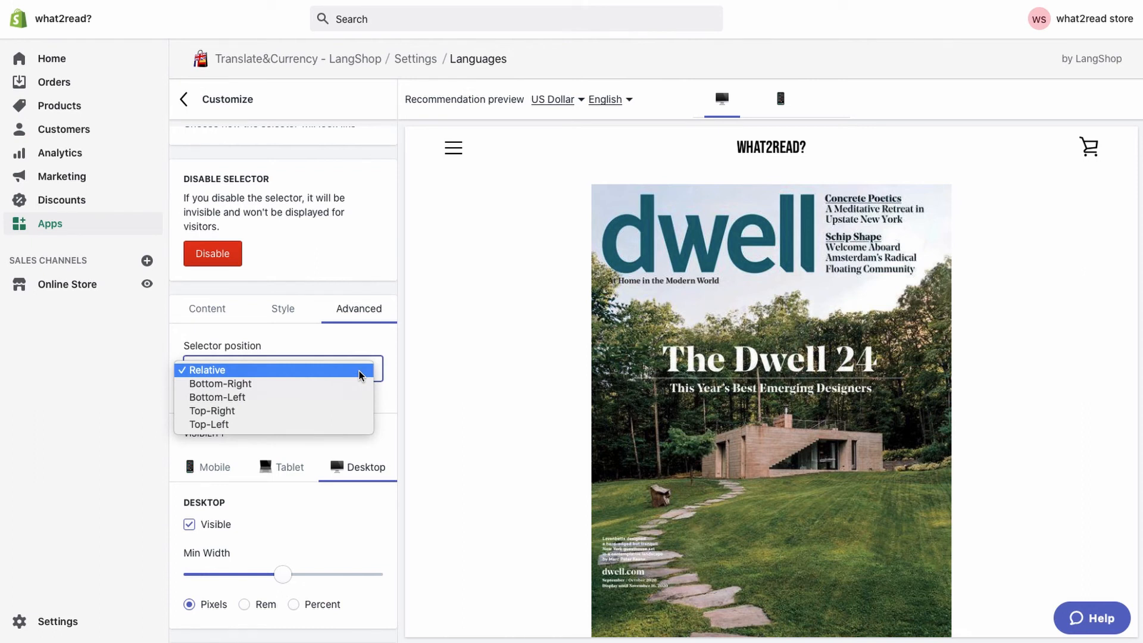
click(359, 371)
scroll(359, 372, down, 5)
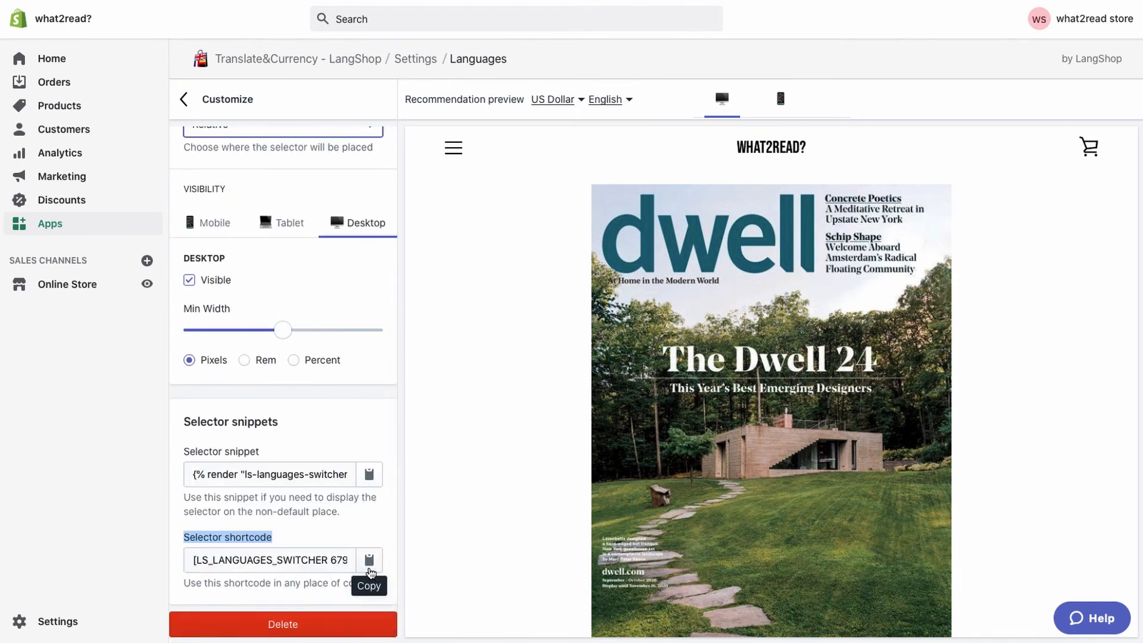
click(369, 569)
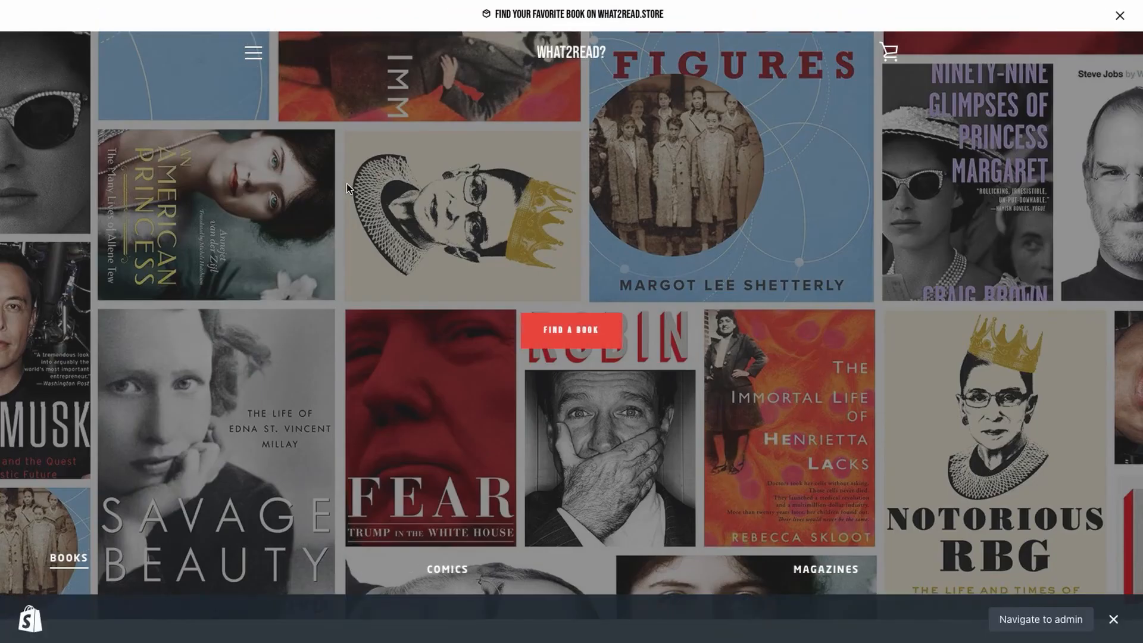
On the storefront, open the Dwell product page from the full magazines collection and look through it down to the footer.
scroll(347, 185, down, 10)
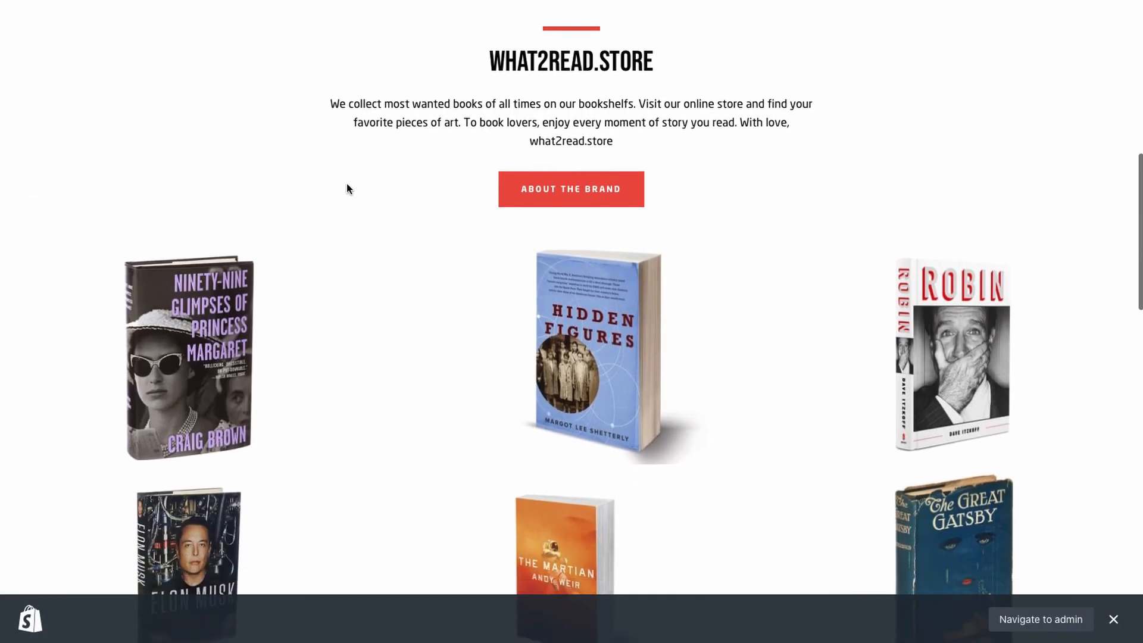
scroll(346, 183, down, 20)
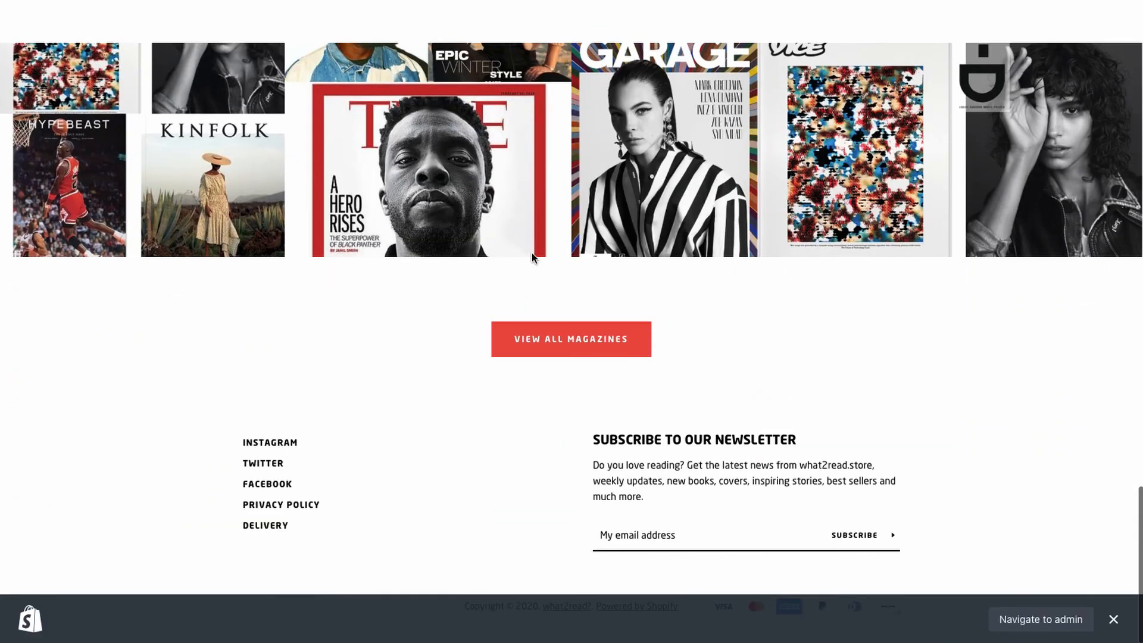
click(560, 337)
scroll(561, 336, down, 5)
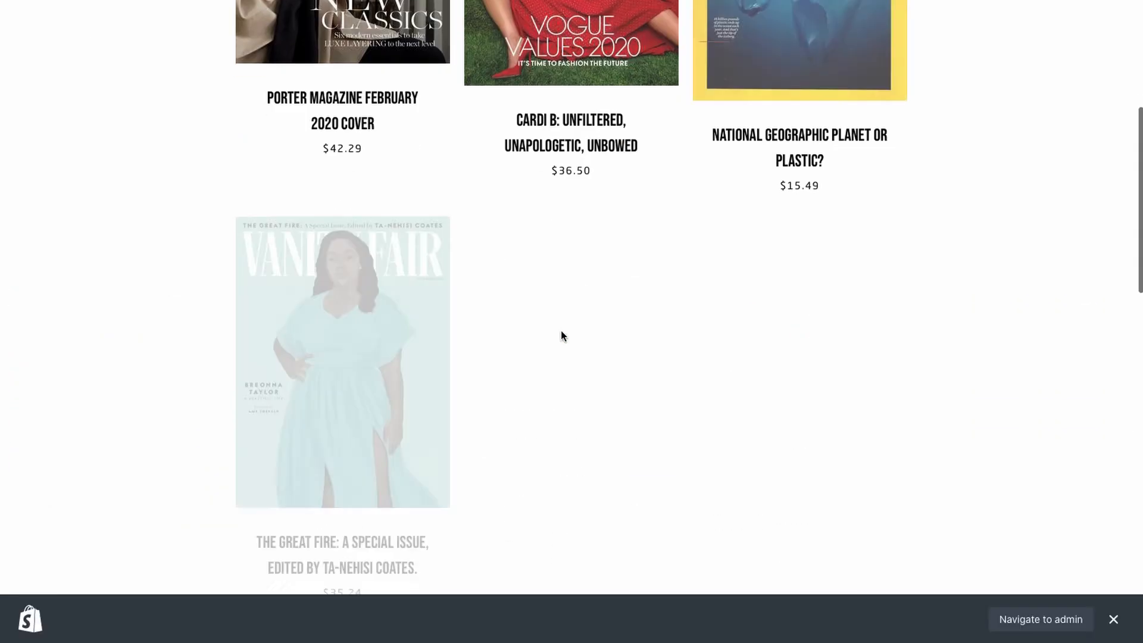
scroll(561, 334, down, 6)
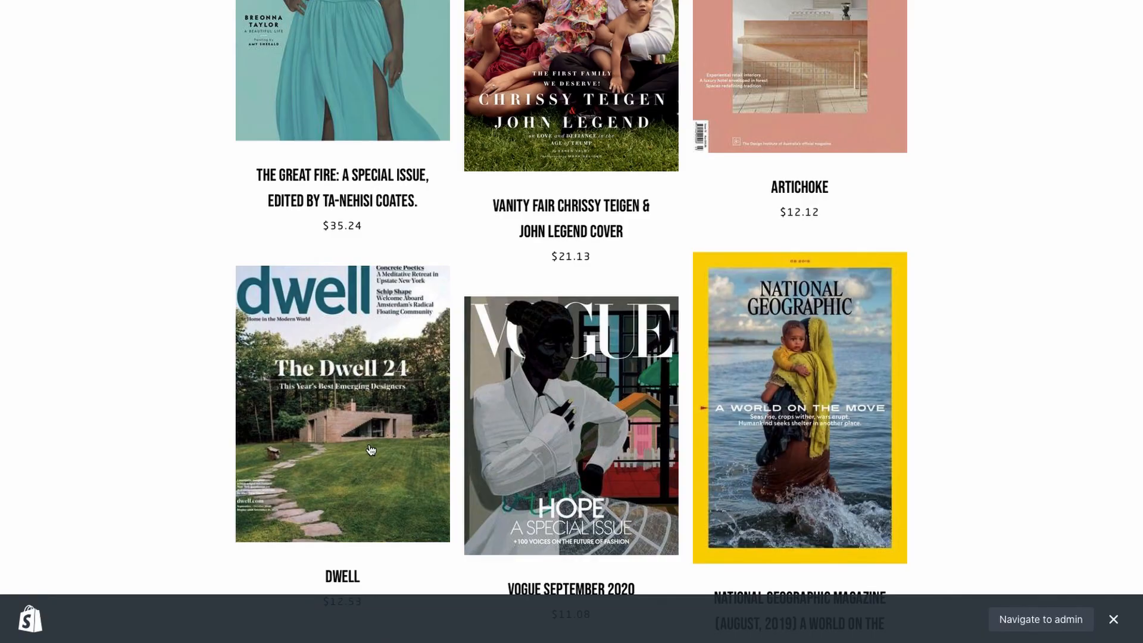
click(370, 451)
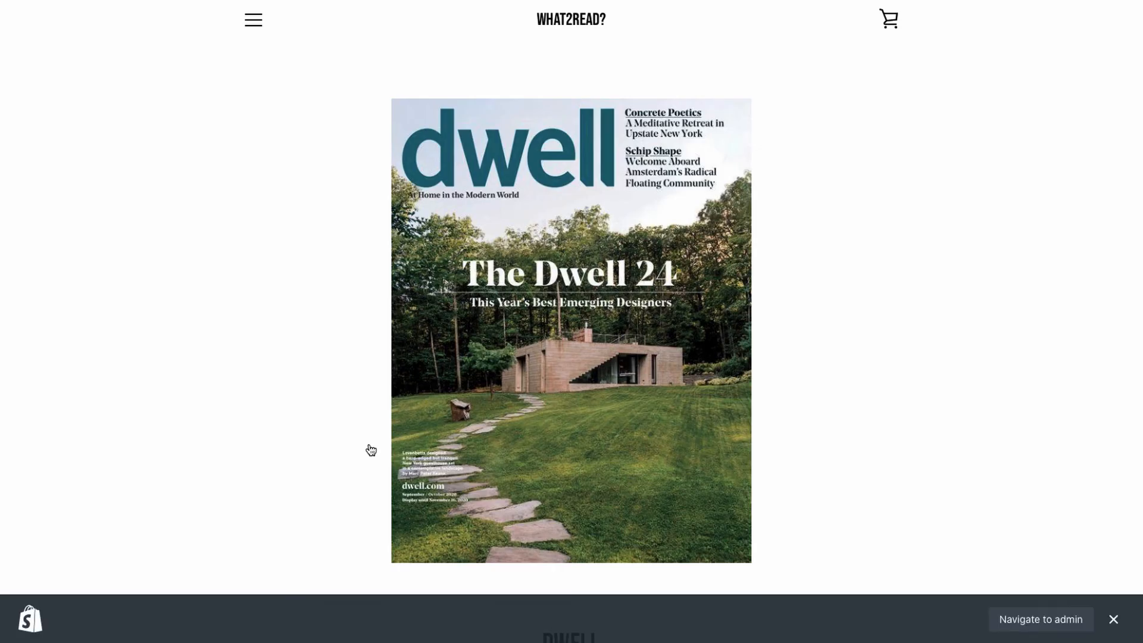
scroll(370, 450, down, 10)
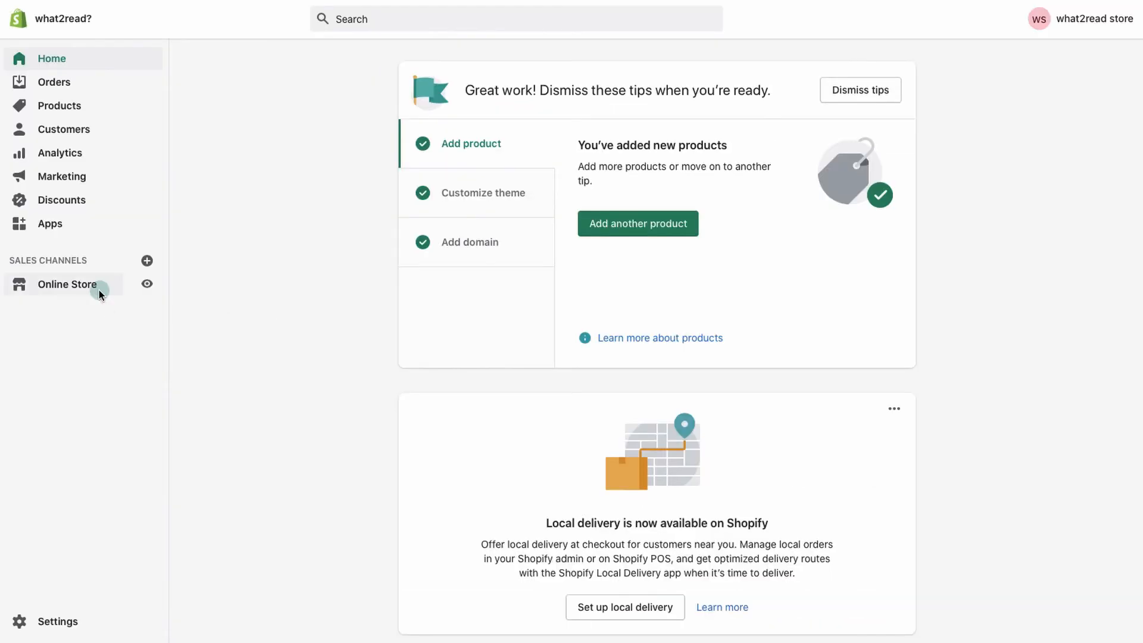
In the Shopify admin, open the online store's FOOTER MENU from its navigation settings.
click(97, 290)
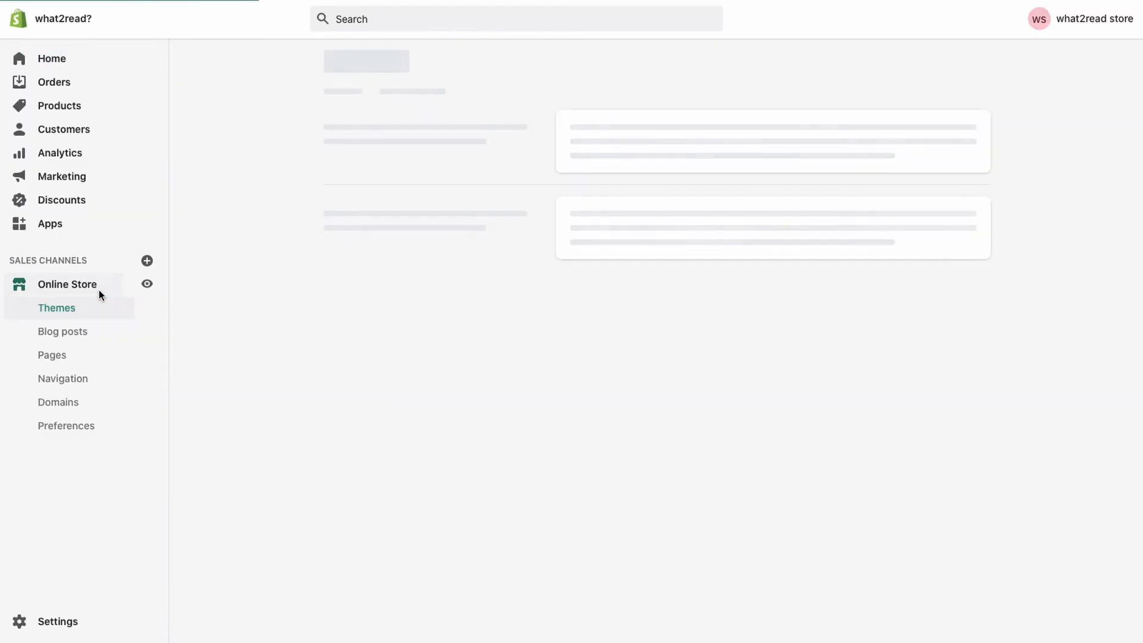
click(78, 386)
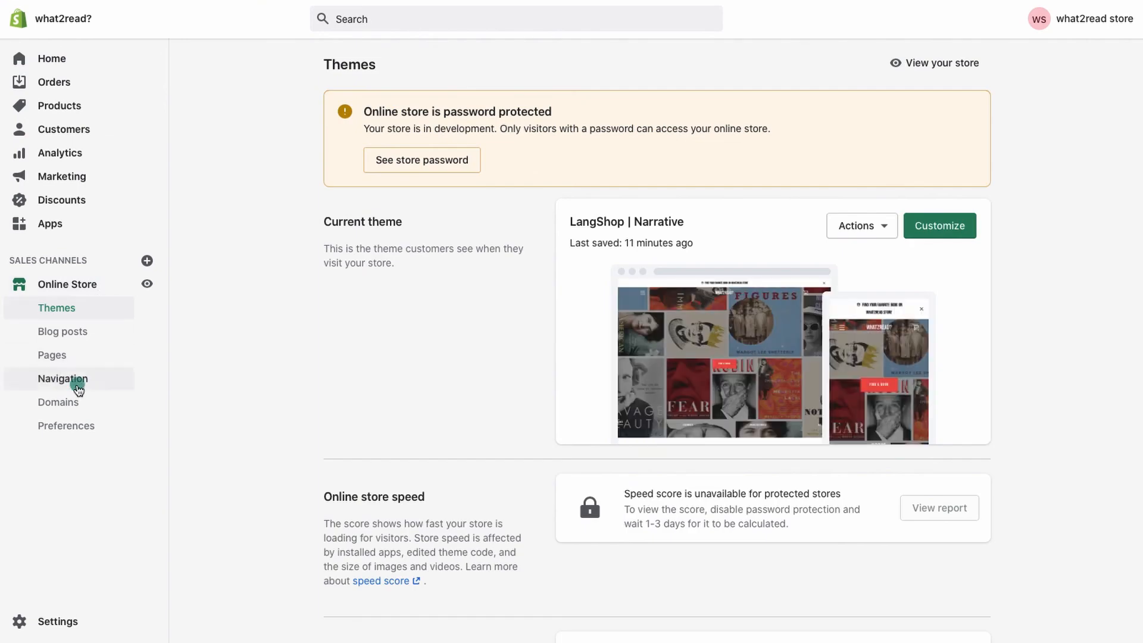
click(602, 300)
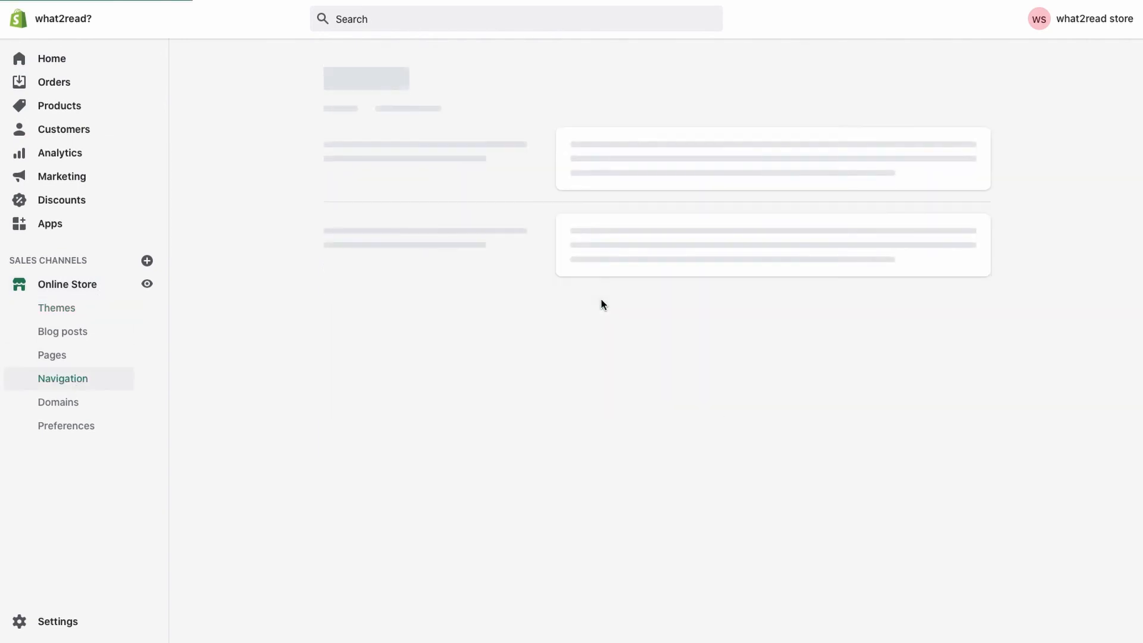
click(399, 472)
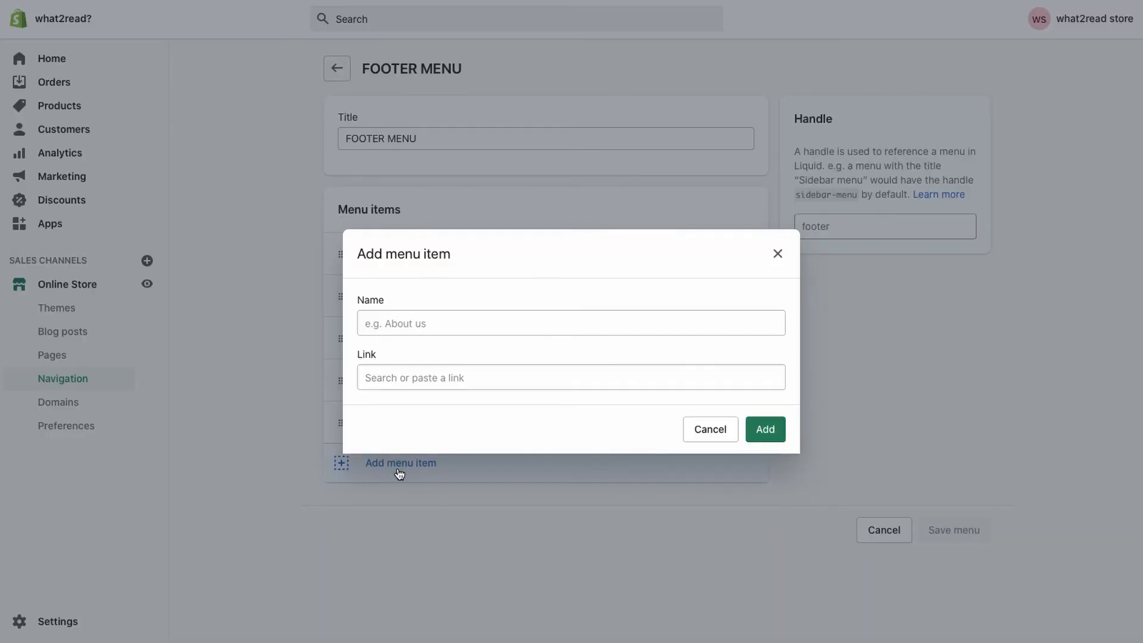
click(394, 326)
key(ctrl+v)
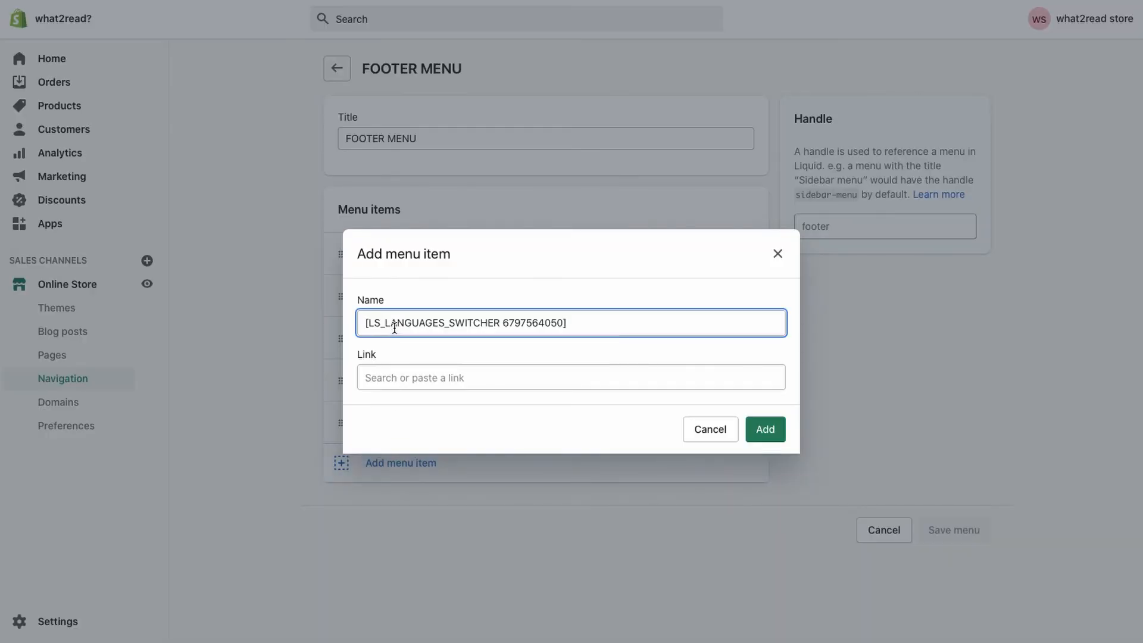
click(385, 378)
text(#)
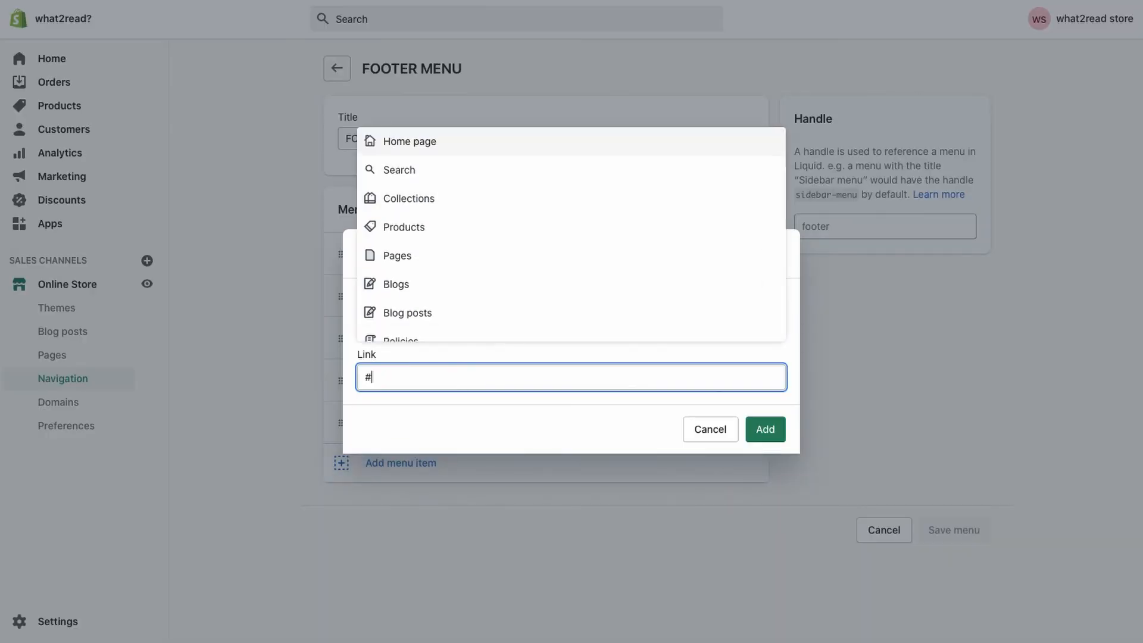
click(388, 305)
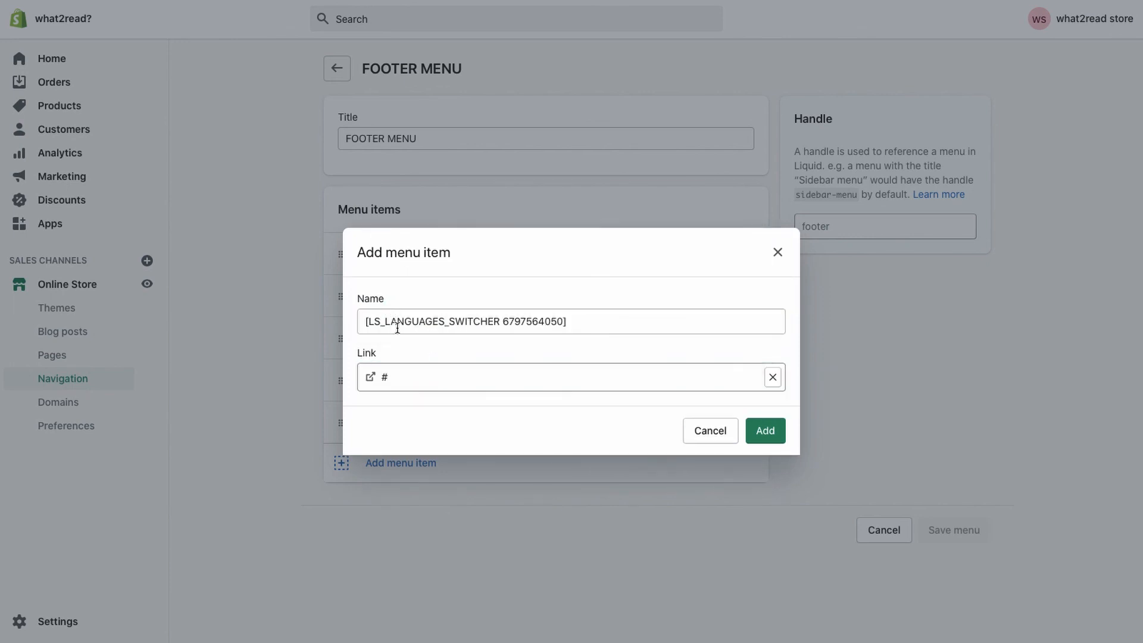
click(767, 435)
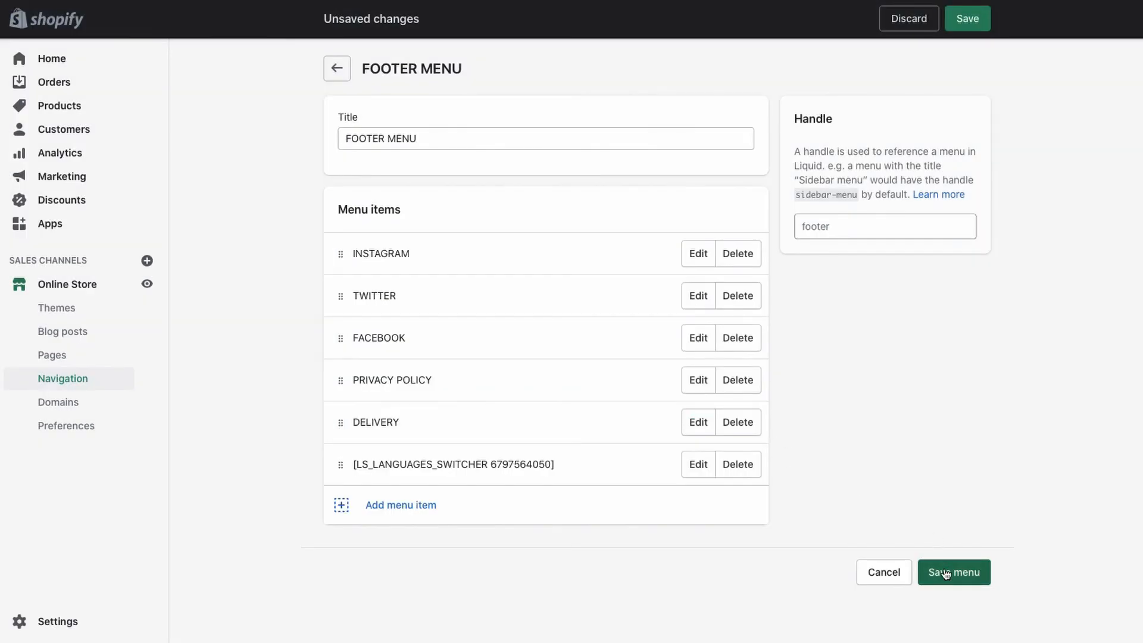
click(947, 573)
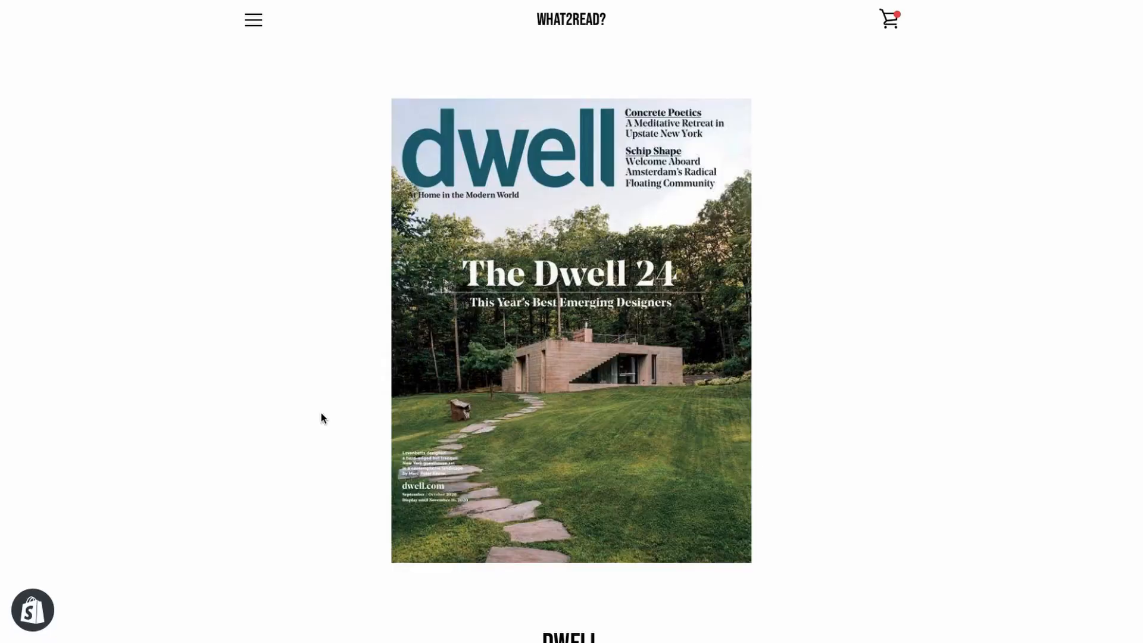
Test the footer's language selector on the storefront's Dwell page by switching the language to Italian.
scroll(322, 417, down, 5)
scroll(320, 414, down, 5)
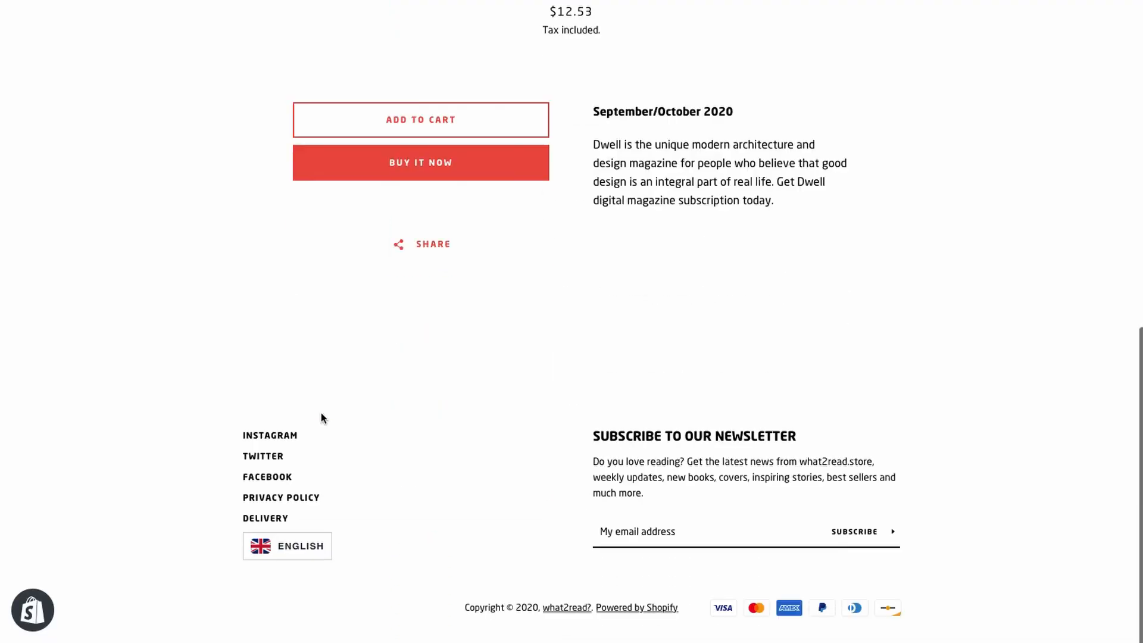
click(312, 557)
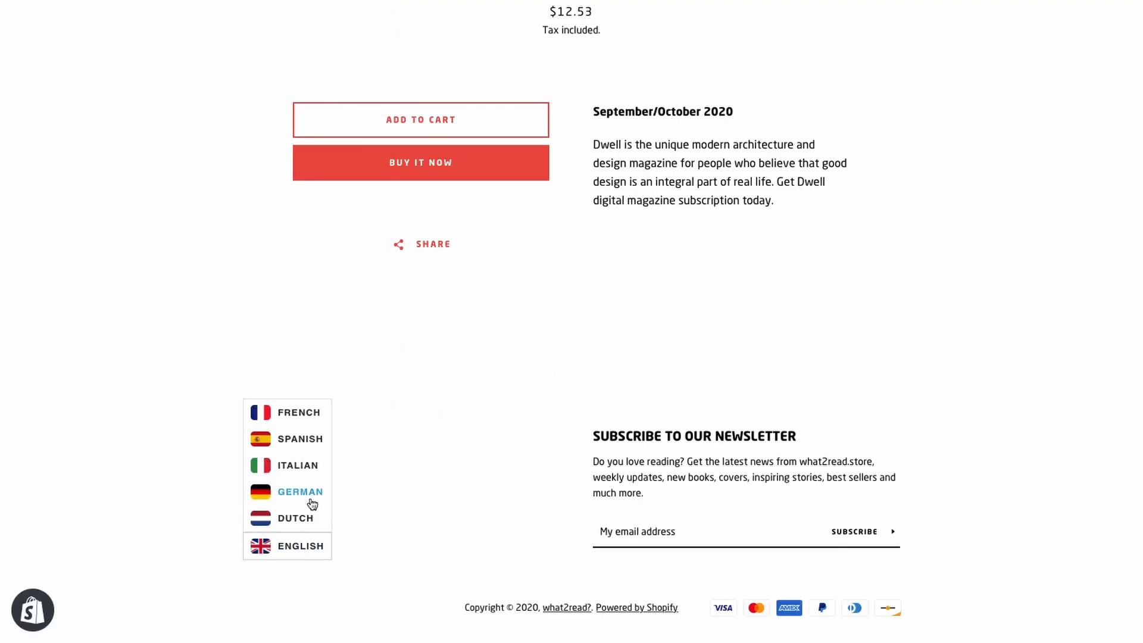
click(308, 473)
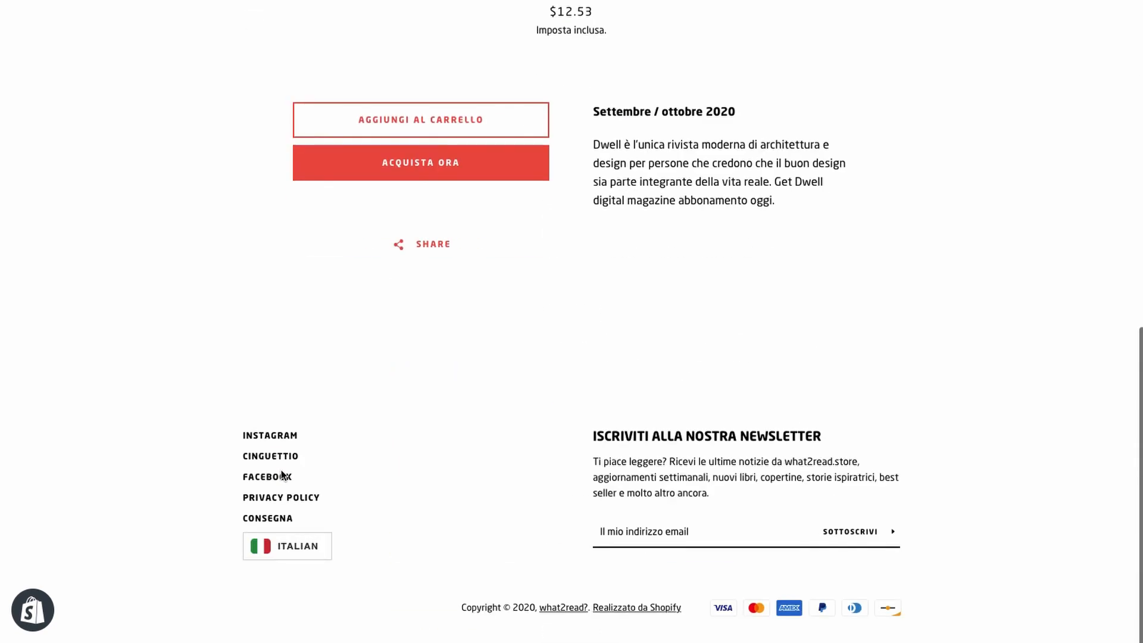
click(317, 551)
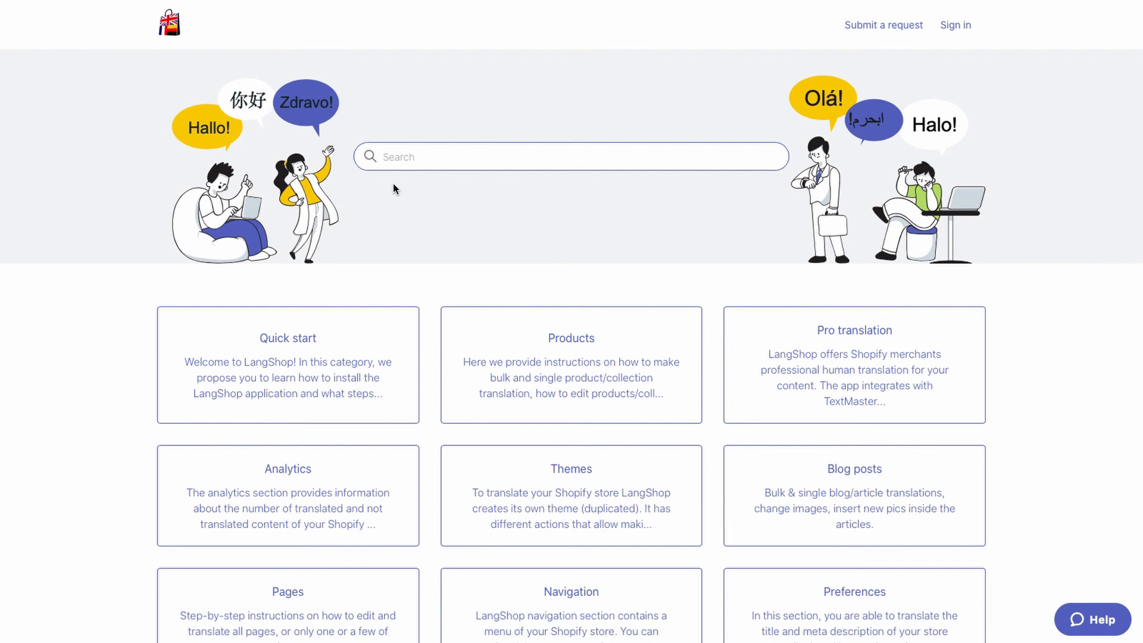
Search the LangShop Help Center for "Language selector snippets".
text(Language selector snippets)
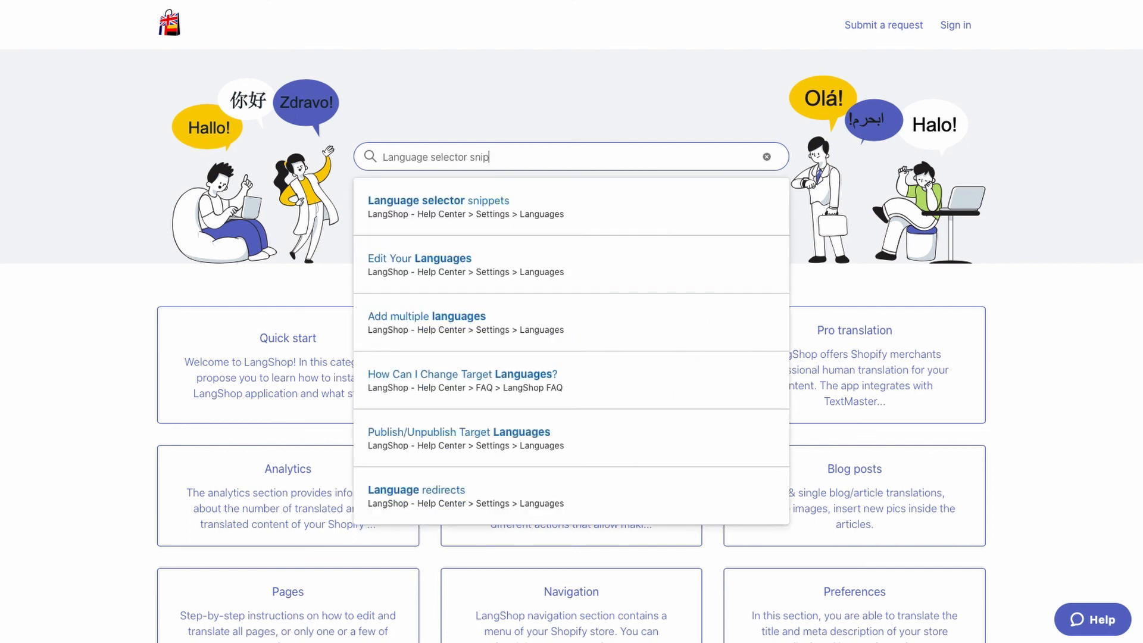